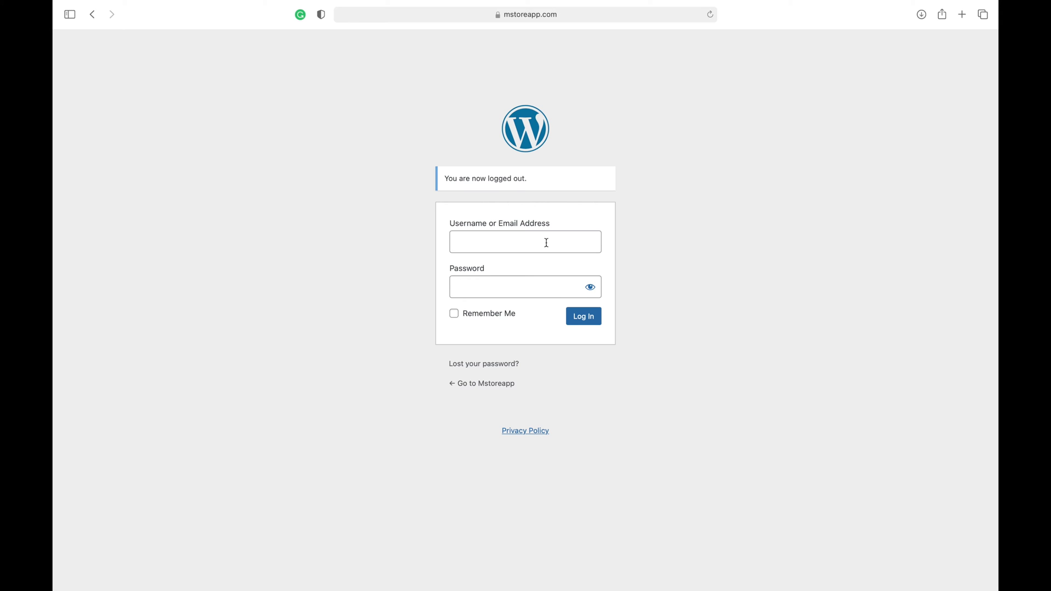
Step: Log back into WordPress with the saved credentials
left_click(546, 242)
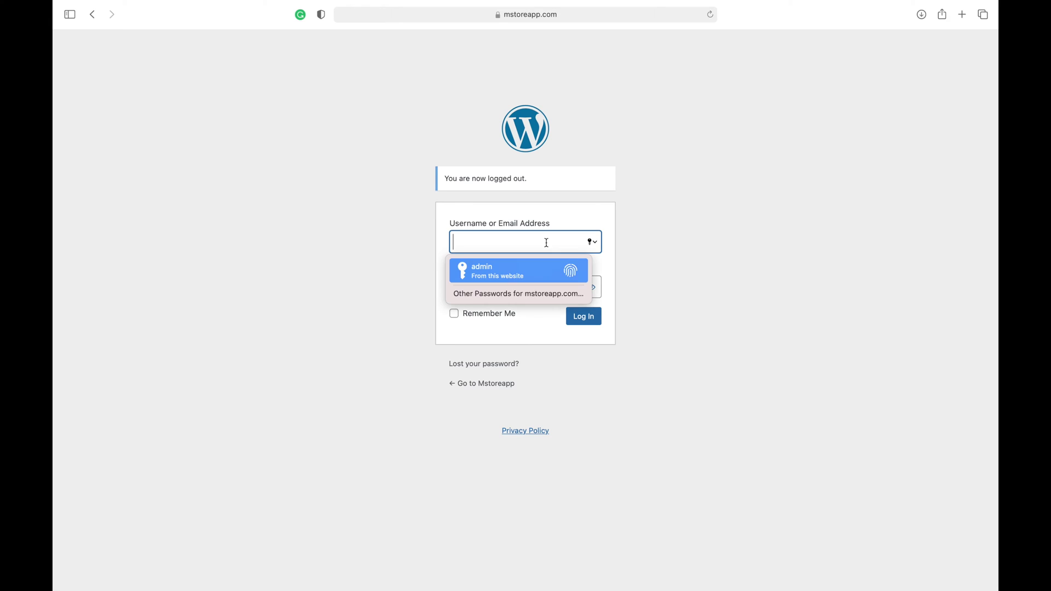
type("admin")
left_click(502, 271)
left_click(583, 316)
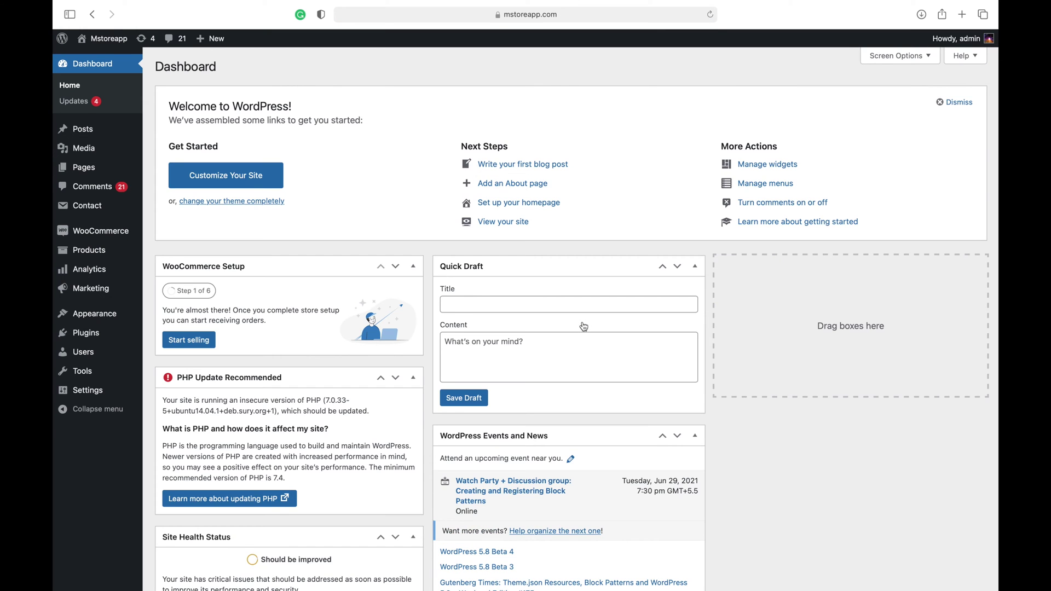
Step: Upload, install and activate the Build App Online plugin from build-app-online.zip
left_click(86, 292)
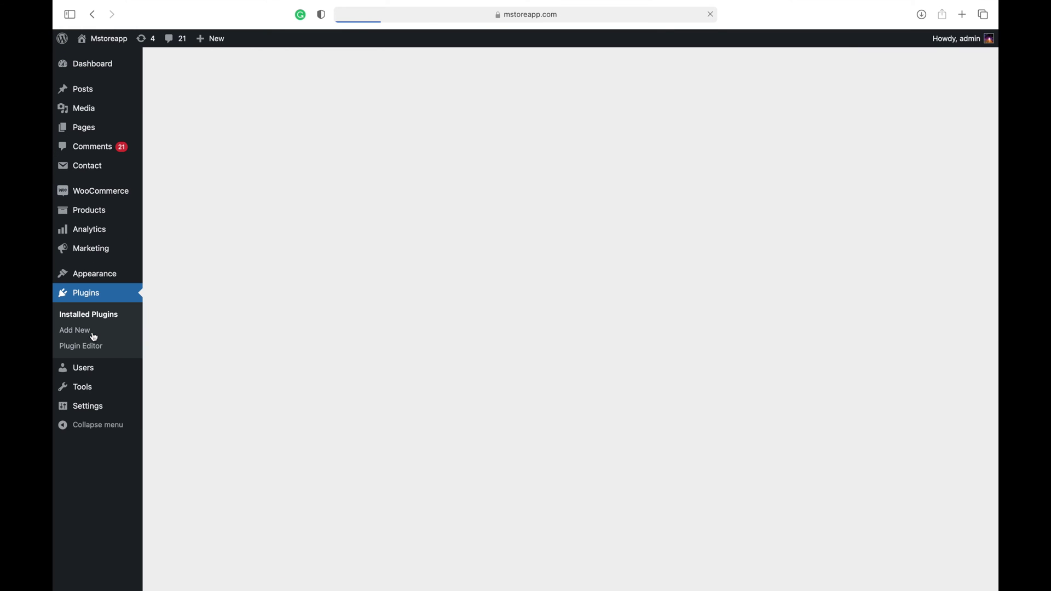
left_click(82, 332)
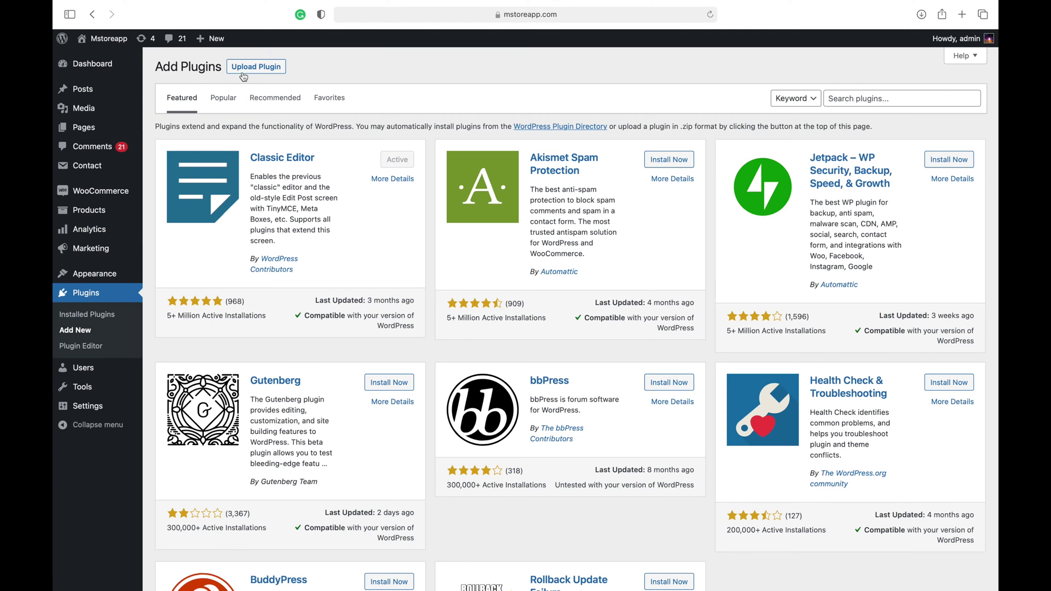
left_click(255, 67)
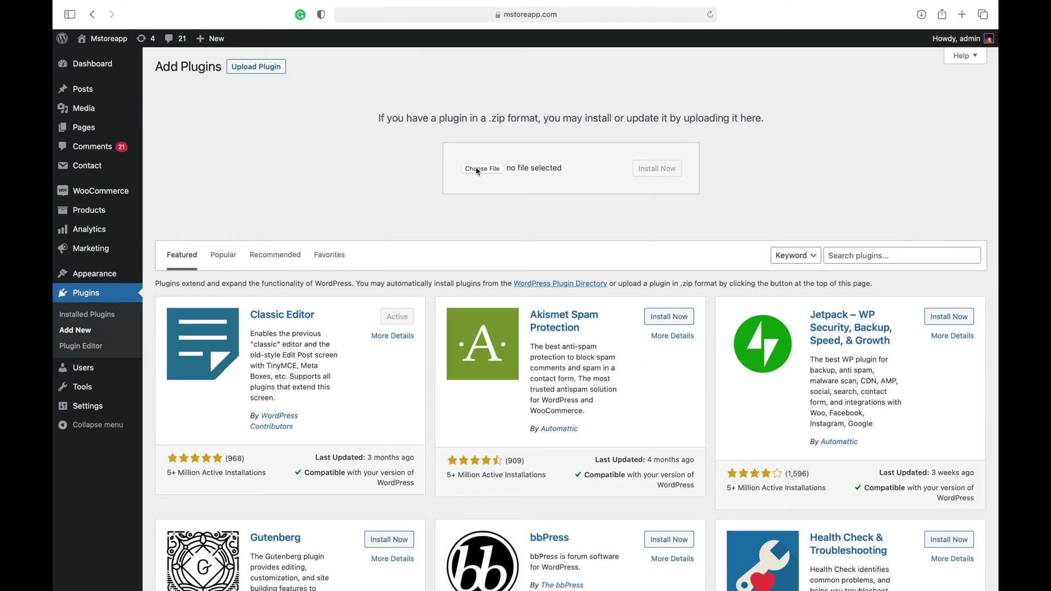
left_click(476, 170)
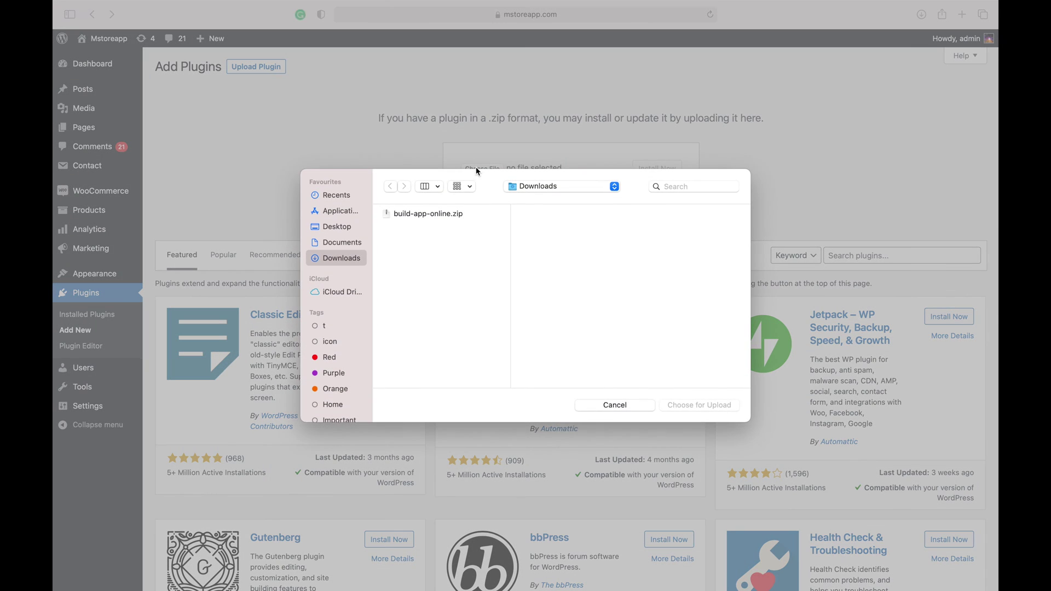
left_click(403, 216)
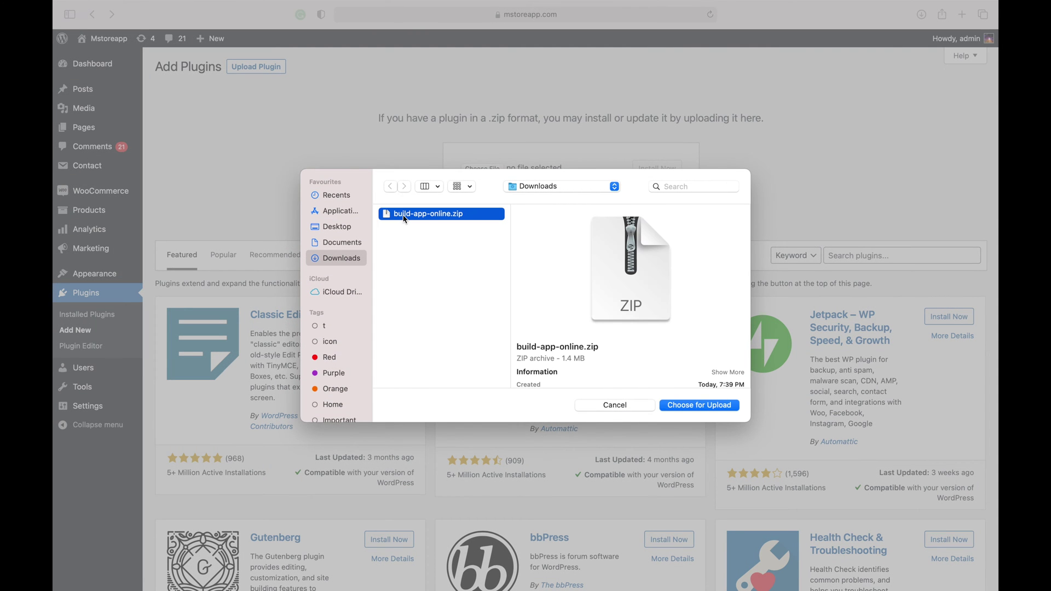
left_click(682, 406)
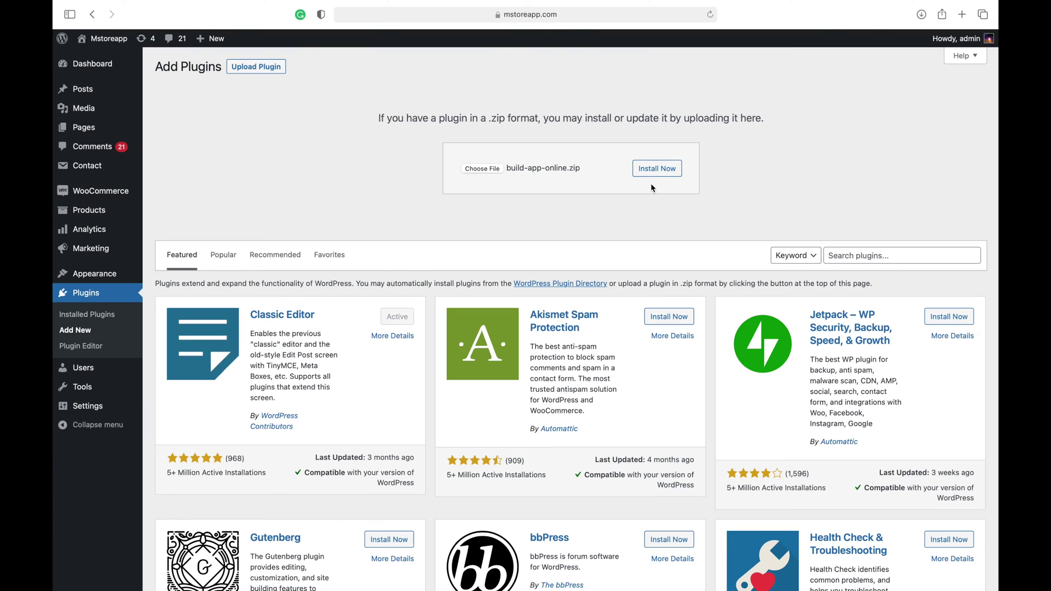
left_click(656, 169)
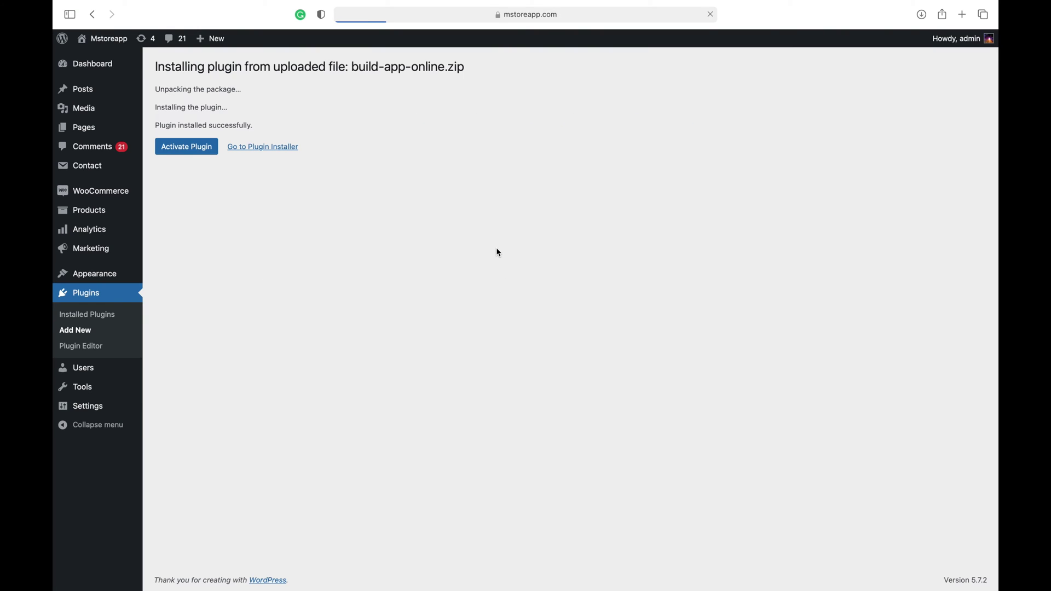
left_click(187, 147)
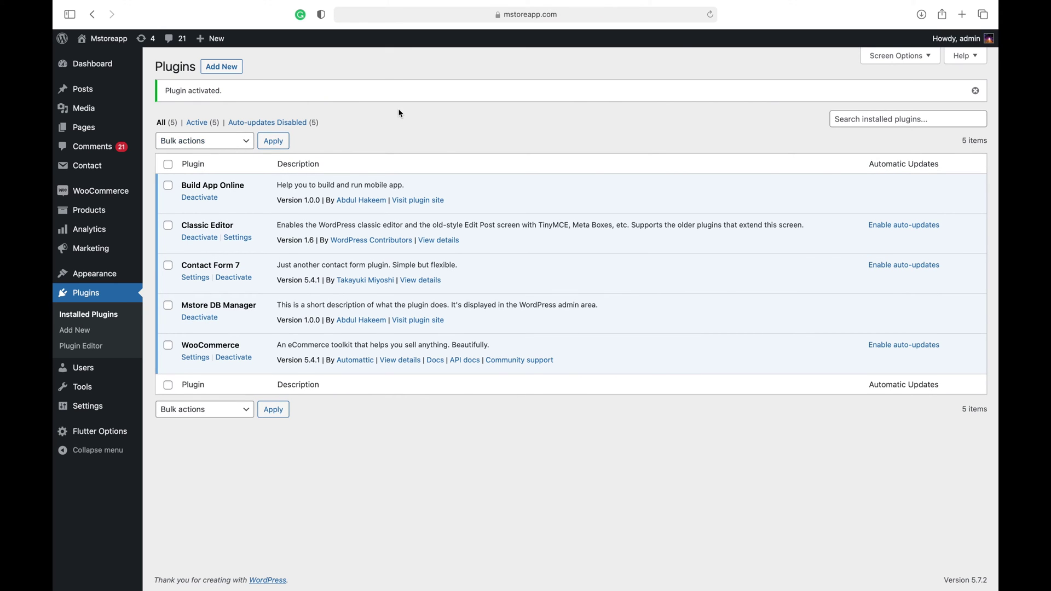
key("super+t")
type("https:")
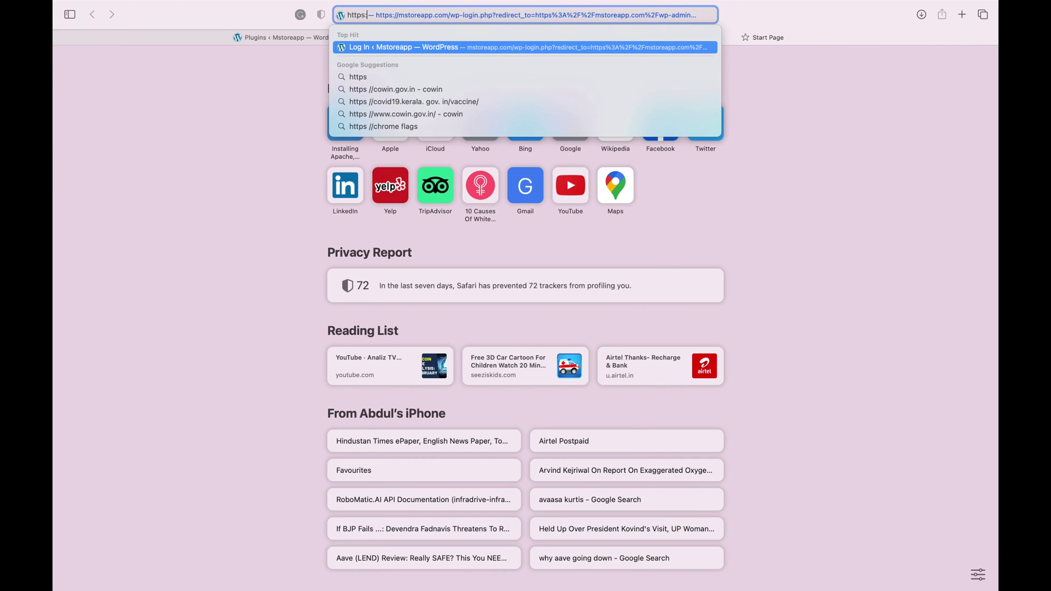
type("//mstoreapp.com")
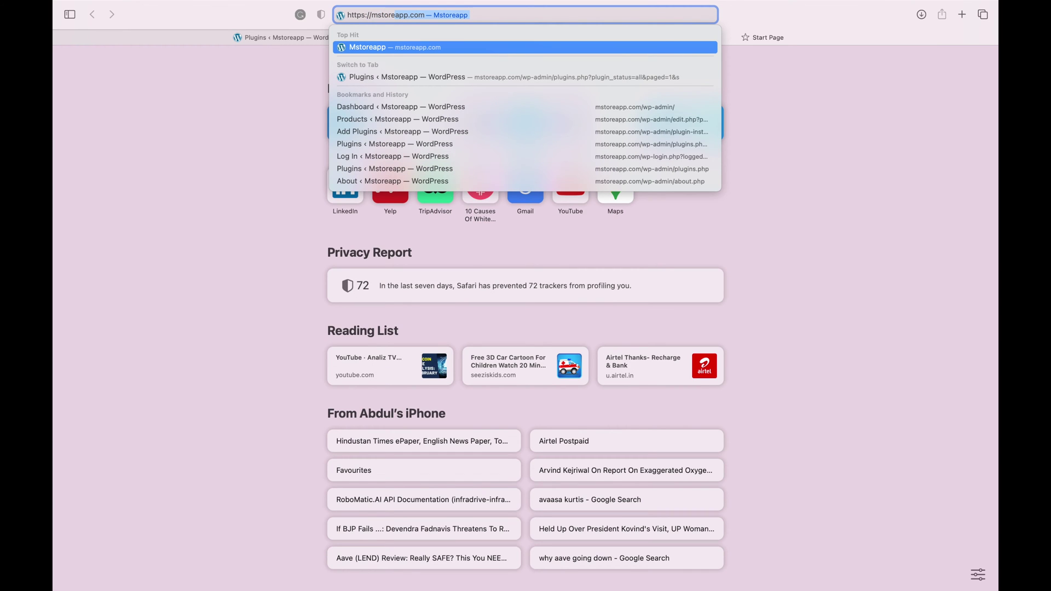
type("/flutter/")
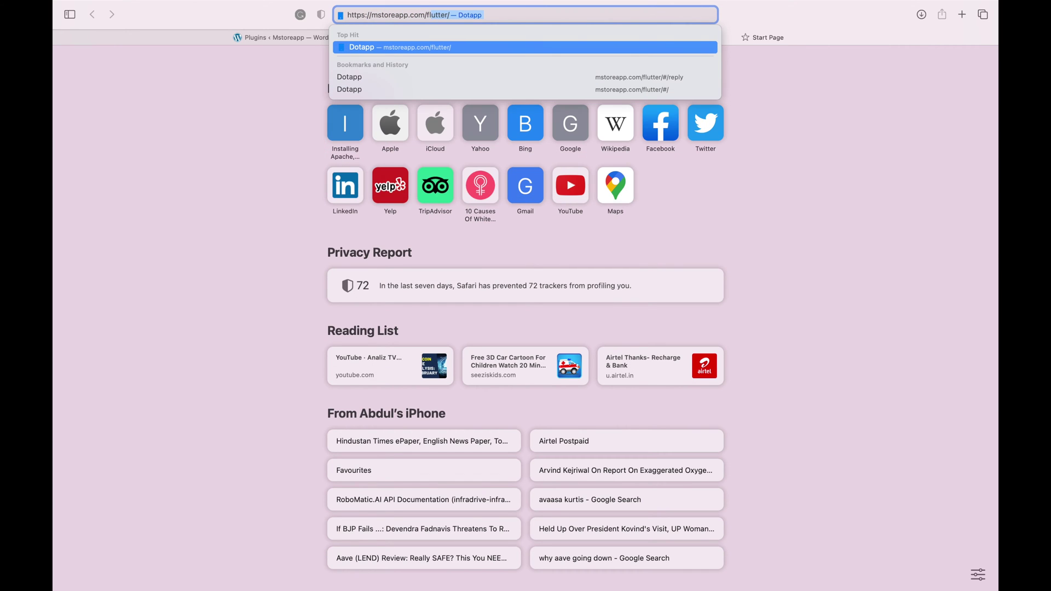
key("BackSpace")
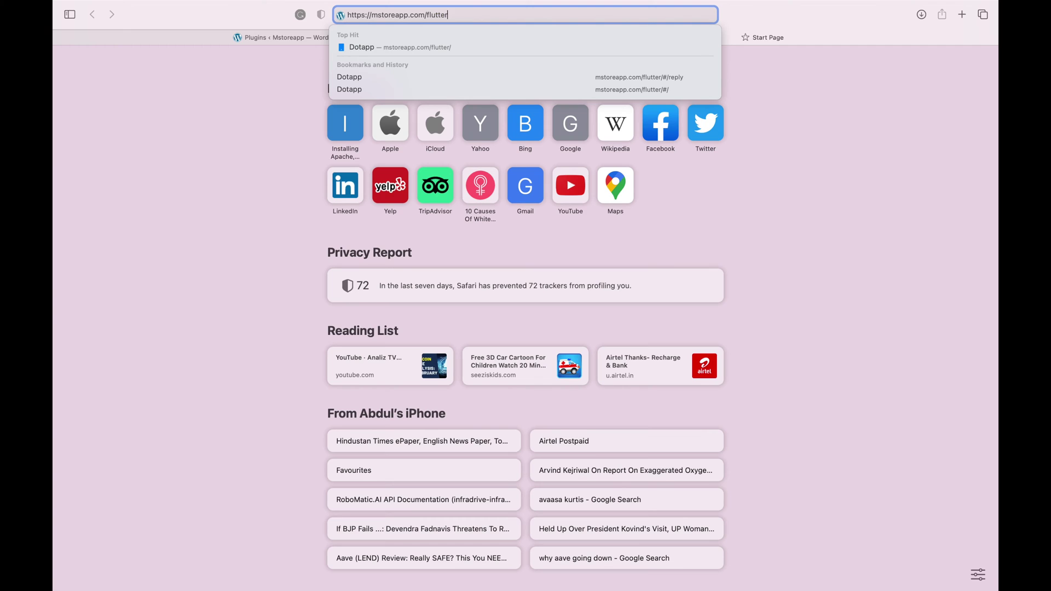
key("Return")
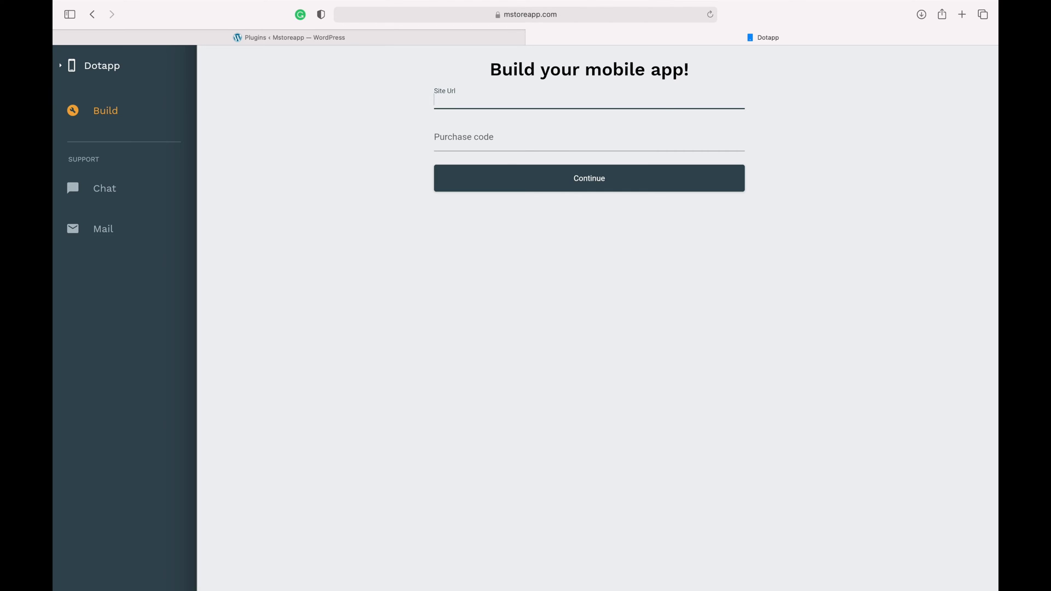
type("https://")
type("mstore")
type("app.com")
left_click(478, 138)
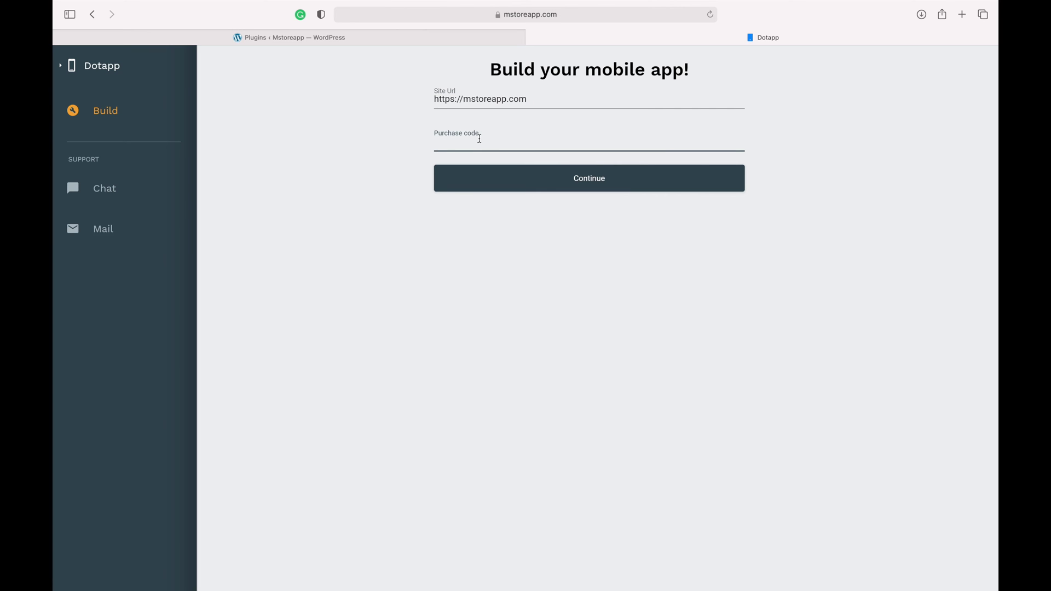
left_click(519, 180)
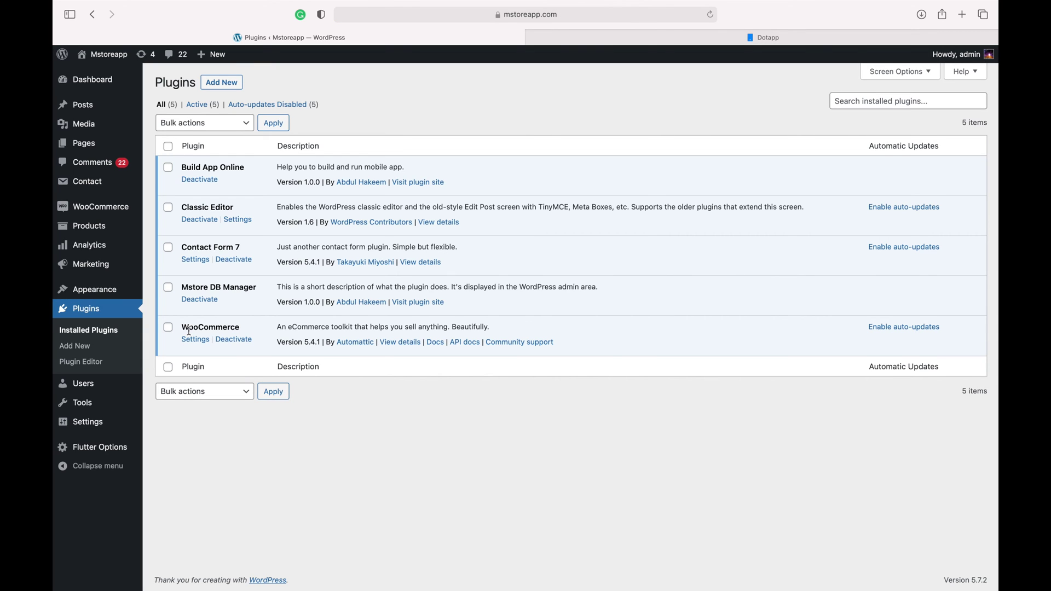
mouse_move(99, 207)
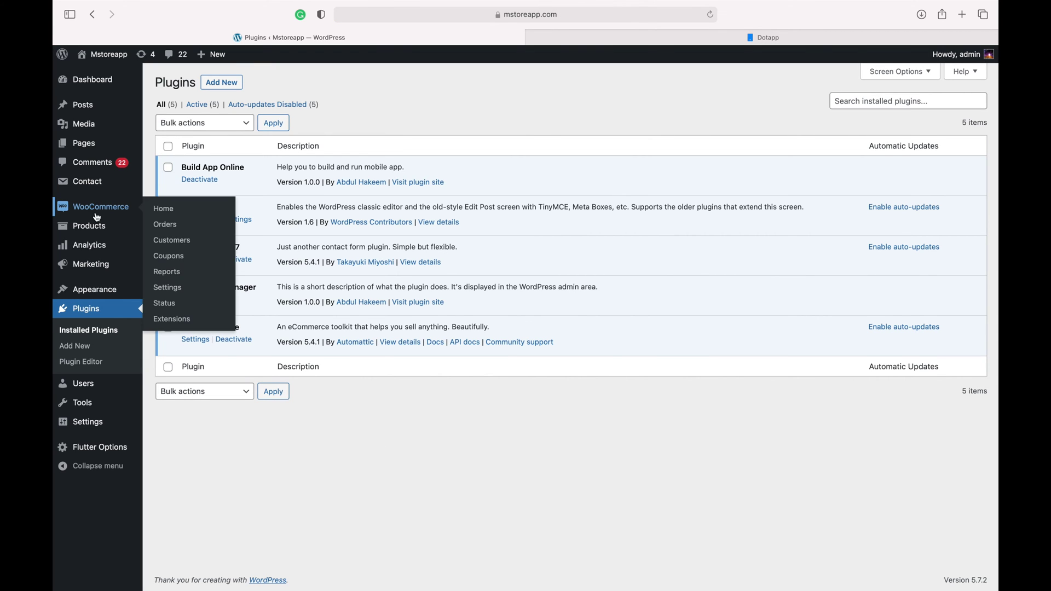
Step: Generate a Read/Write WooCommerce REST API key named App under Advanced settings
left_click(170, 289)
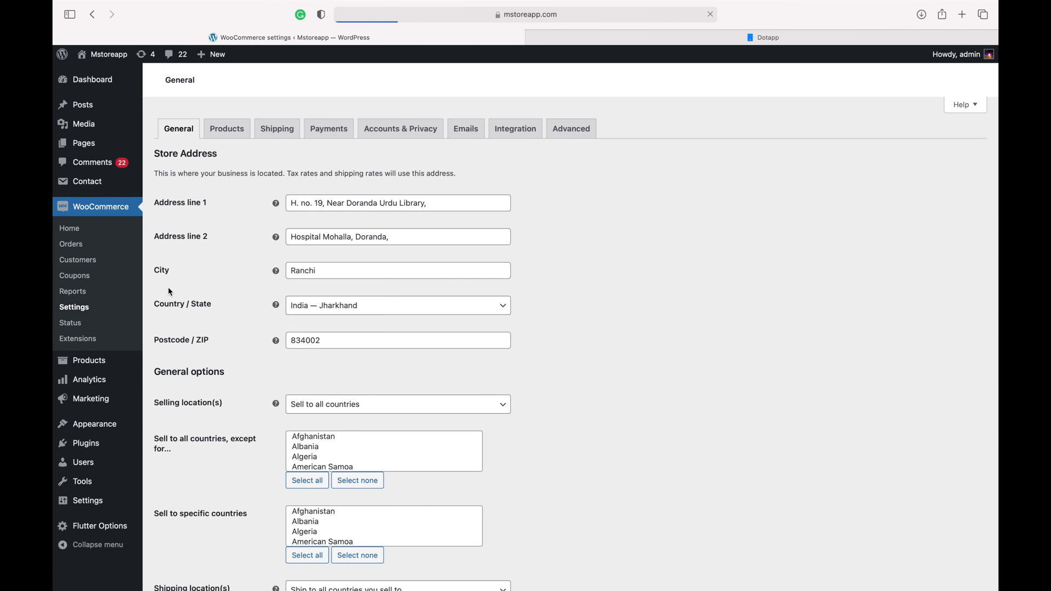
left_click(556, 130)
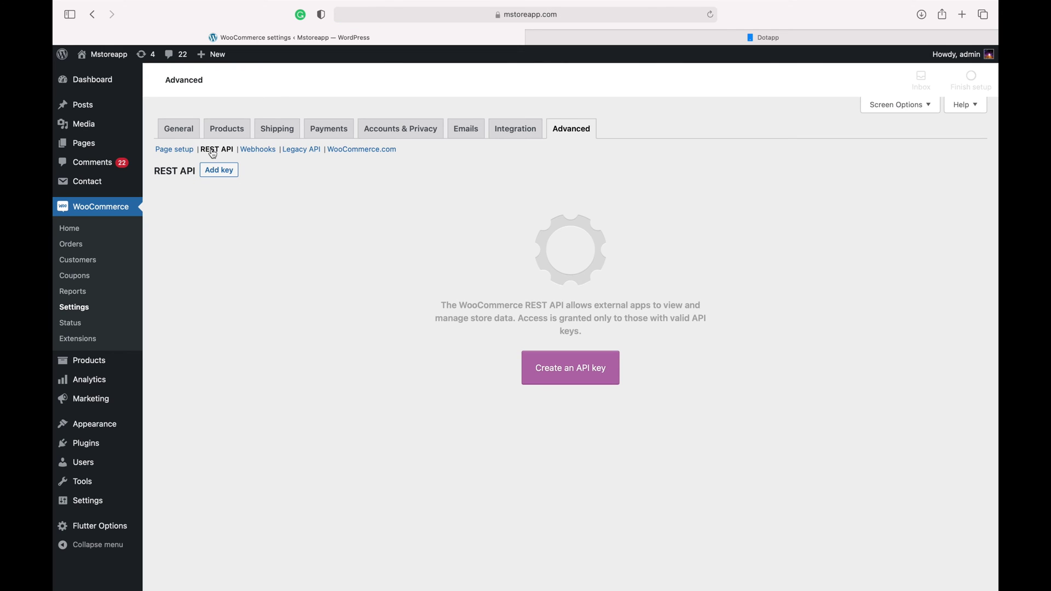
left_click(218, 170)
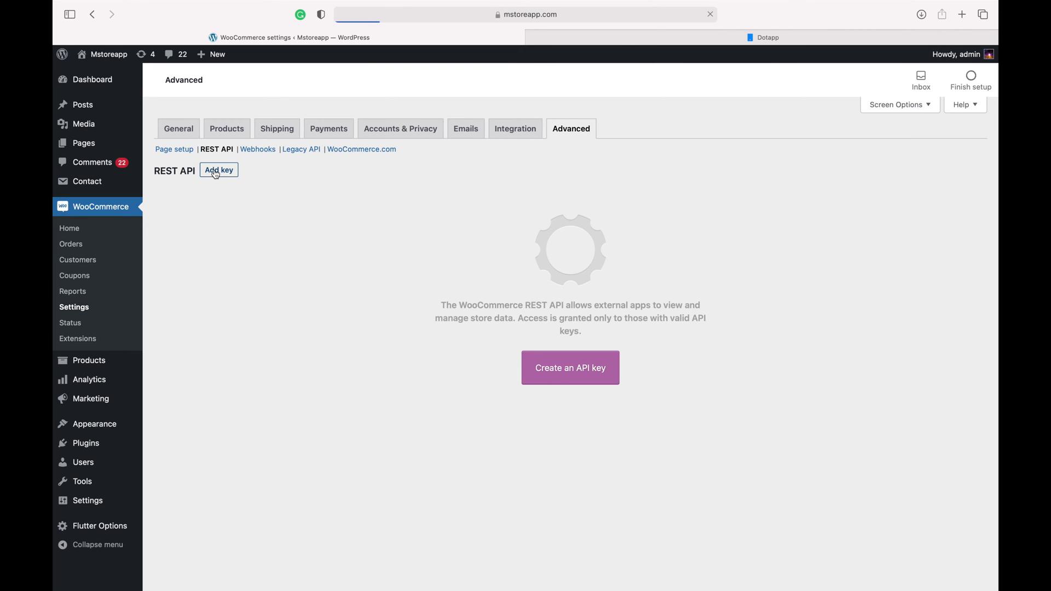
left_click(313, 202)
type("App")
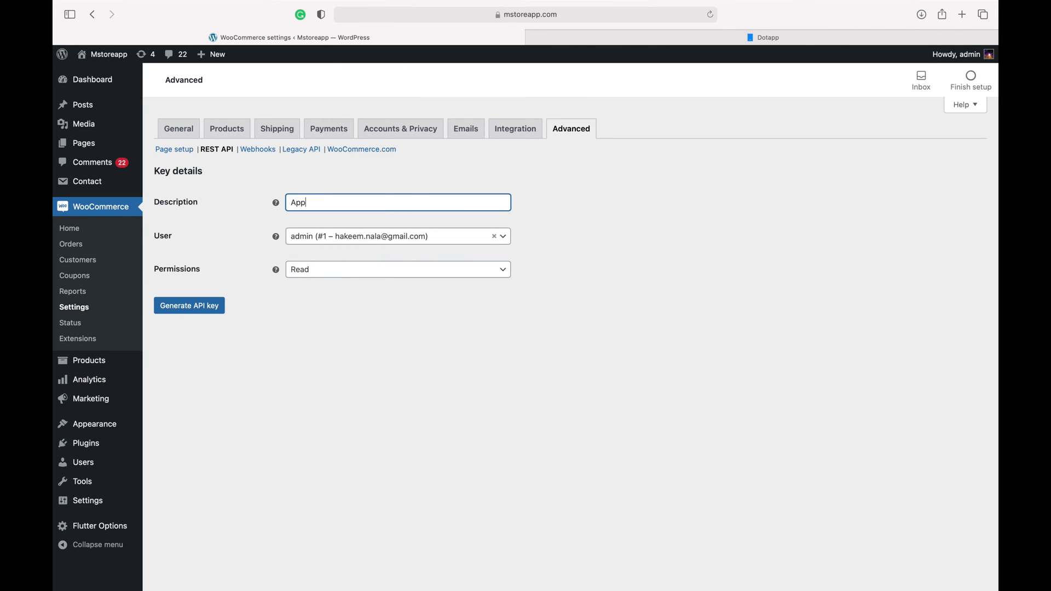
left_click(319, 272)
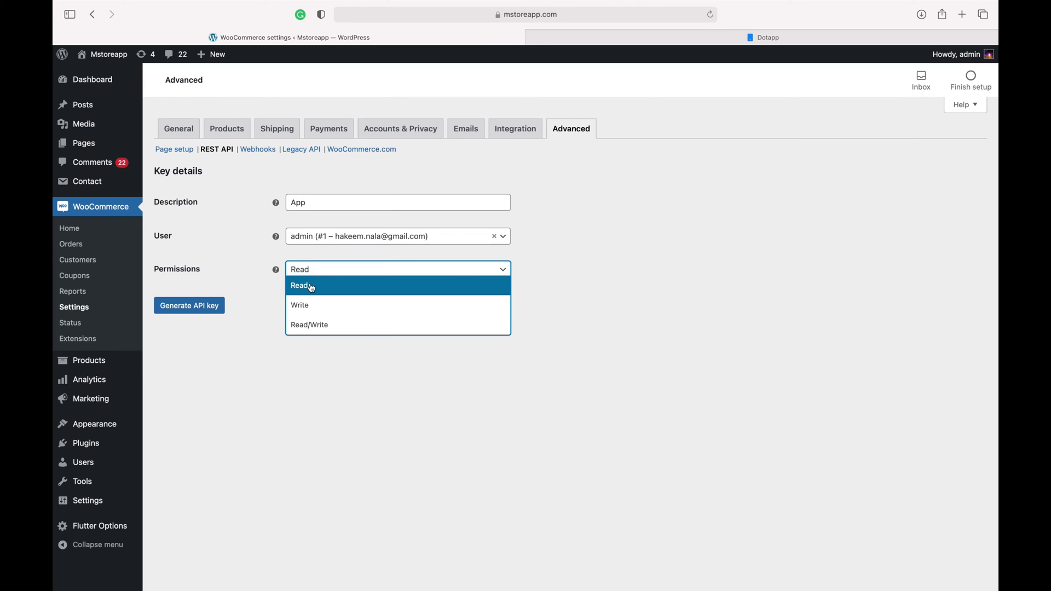
left_click(305, 323)
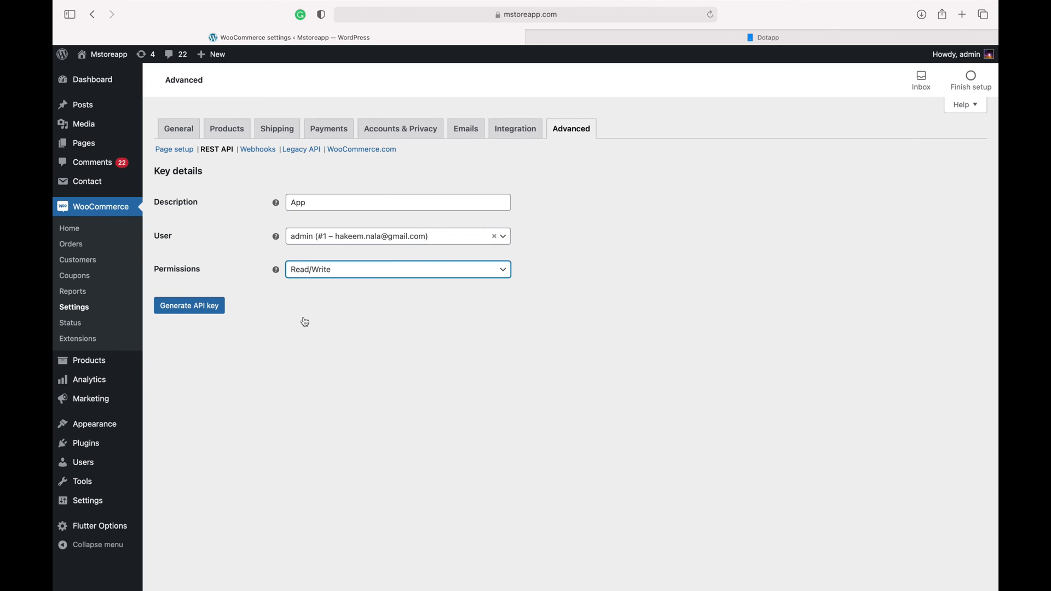
left_click(200, 308)
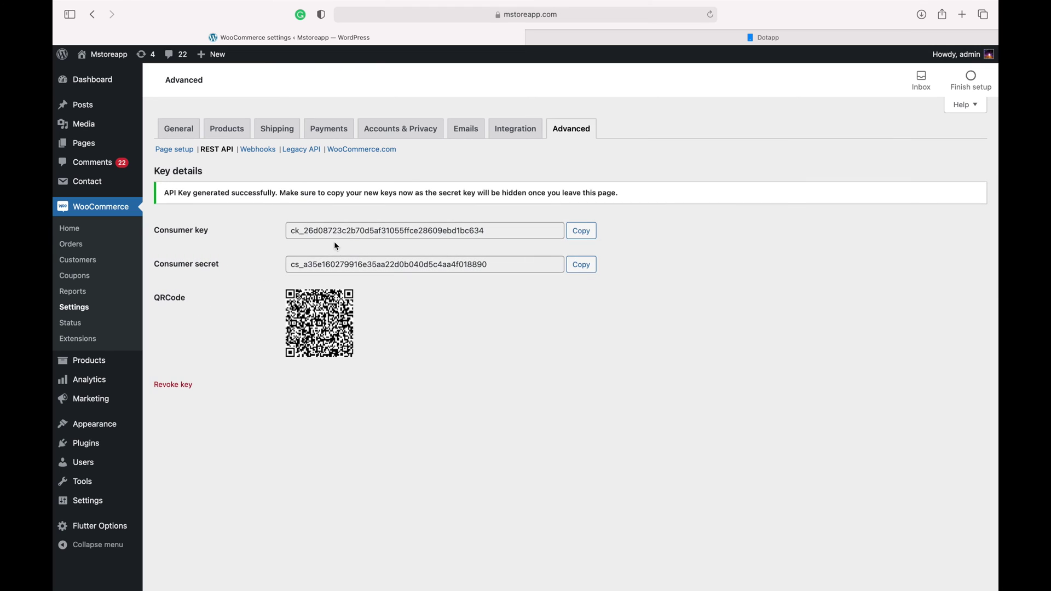
Step: Copy the WooCommerce consumer key into Dotapp's Consumer Key field
triple_click(346, 228)
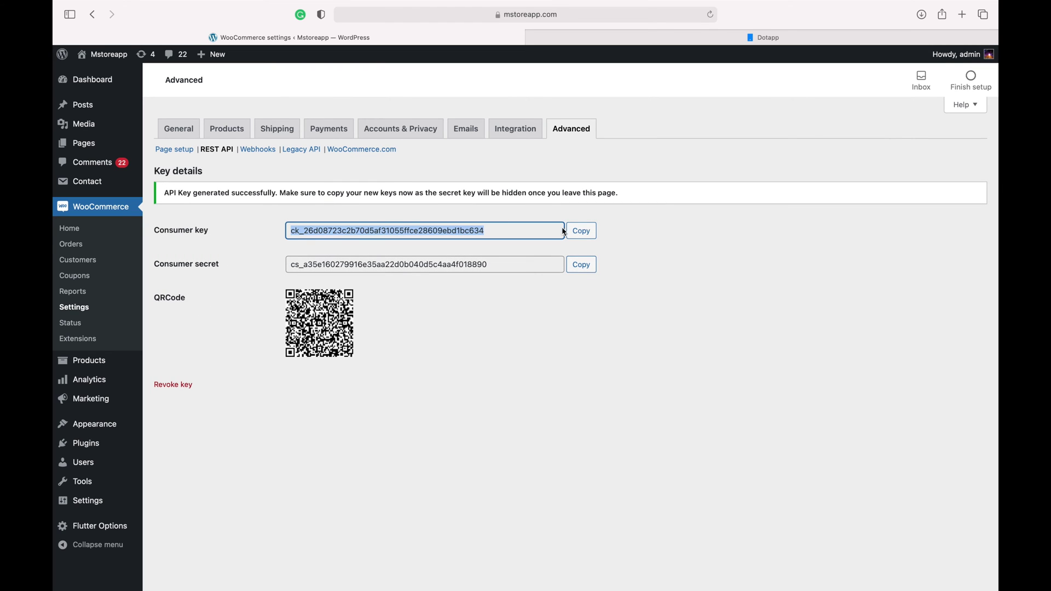
left_click(581, 231)
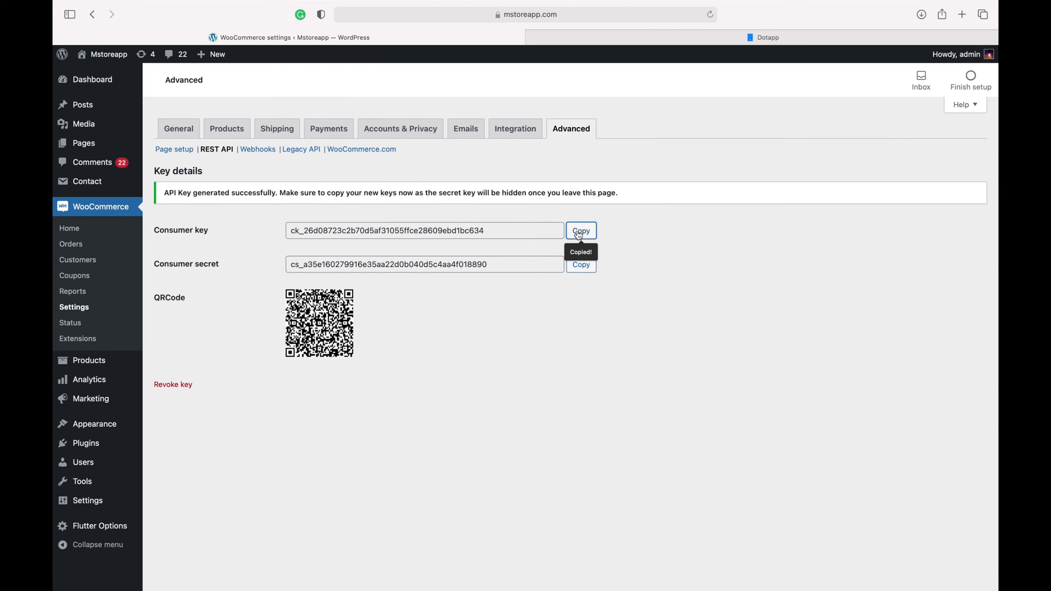
left_click(761, 39)
left_click(491, 185)
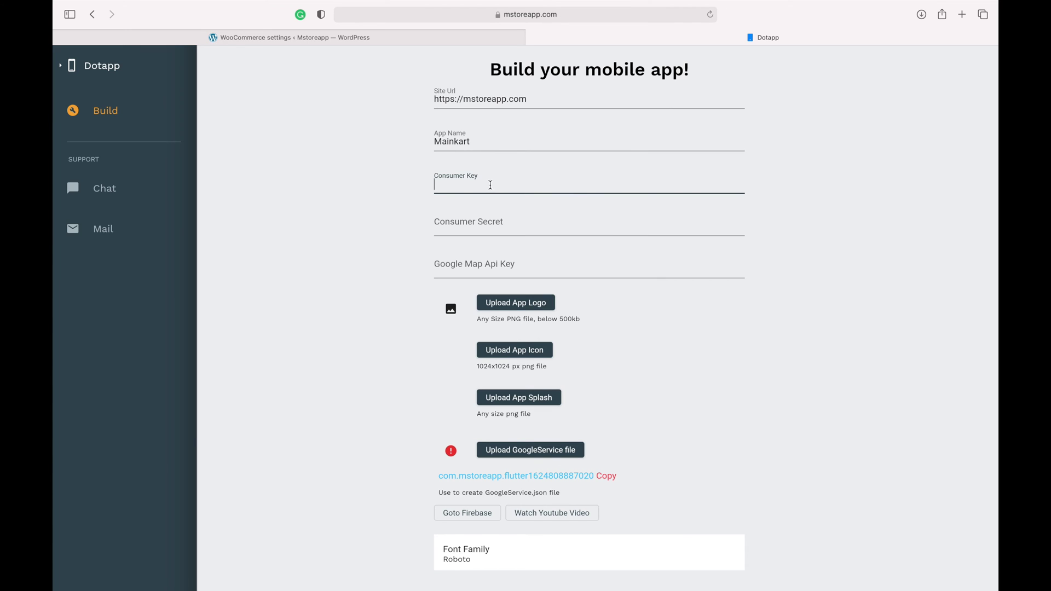
key("ctrl+v")
Step: Copy the consumer secret into Dotapp's Consumer Secret field
left_click(362, 37)
left_click(388, 264)
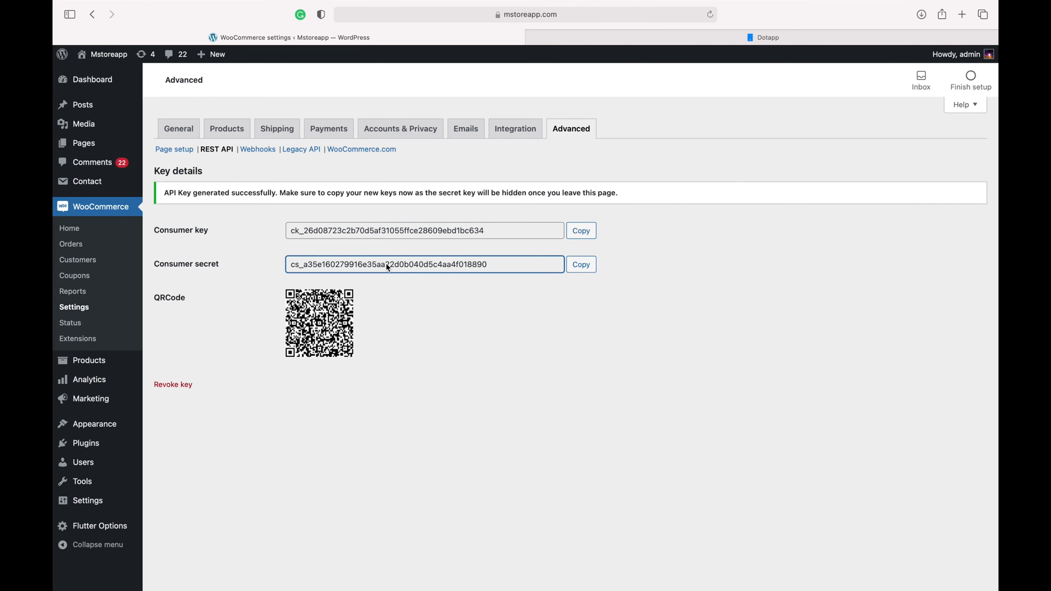
left_click(580, 265)
left_click(761, 38)
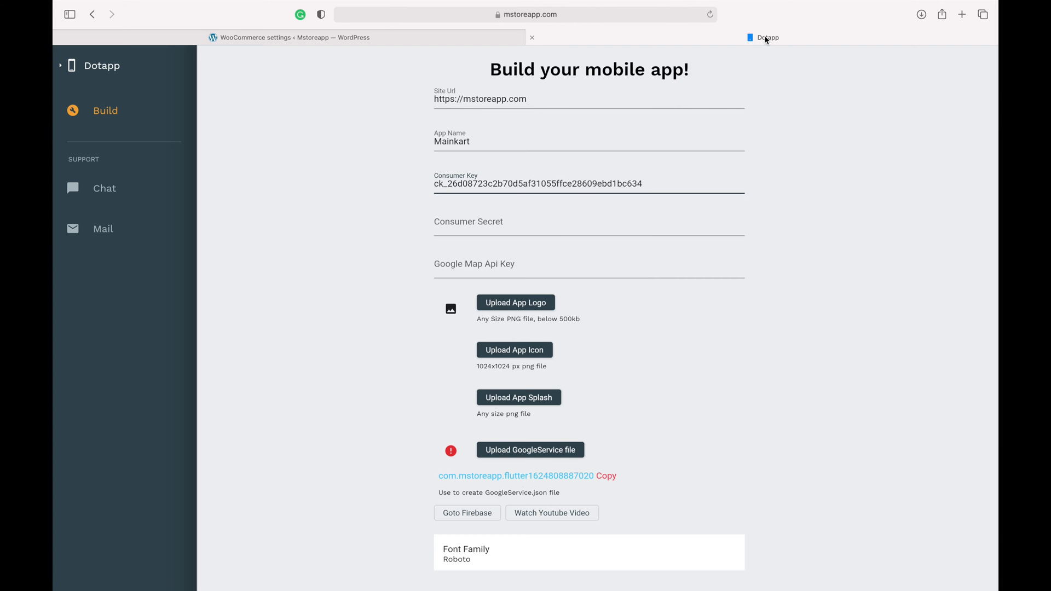
left_click(544, 223)
key("ctrl+v")
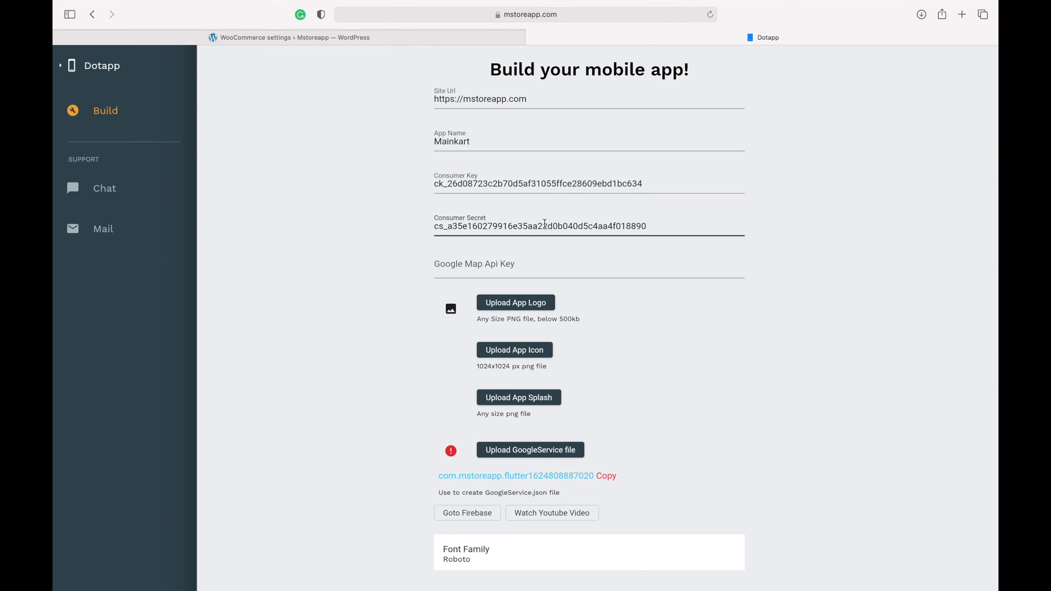
left_click(545, 270)
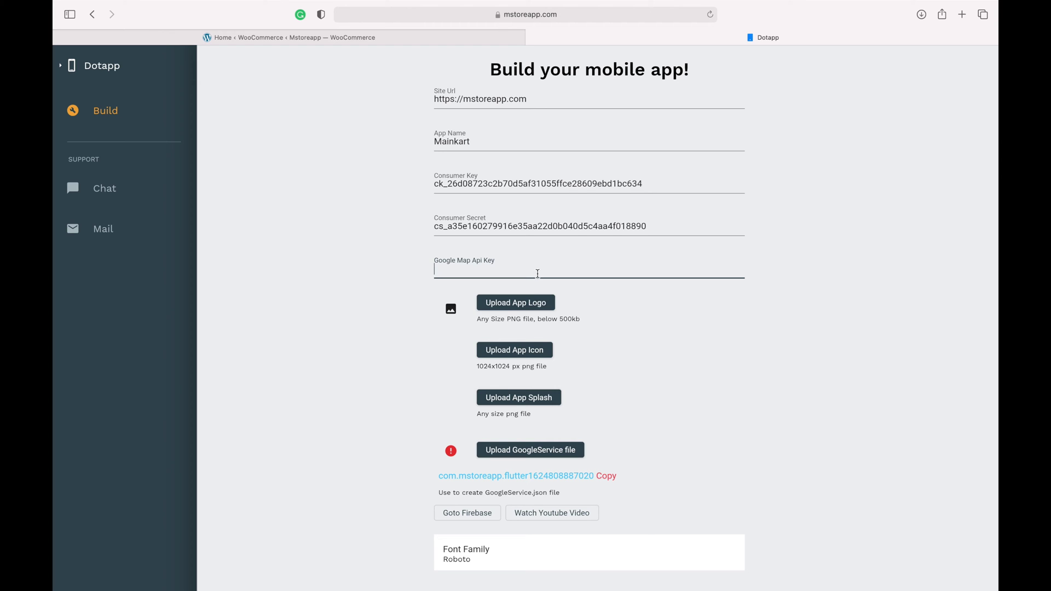
left_click(520, 306)
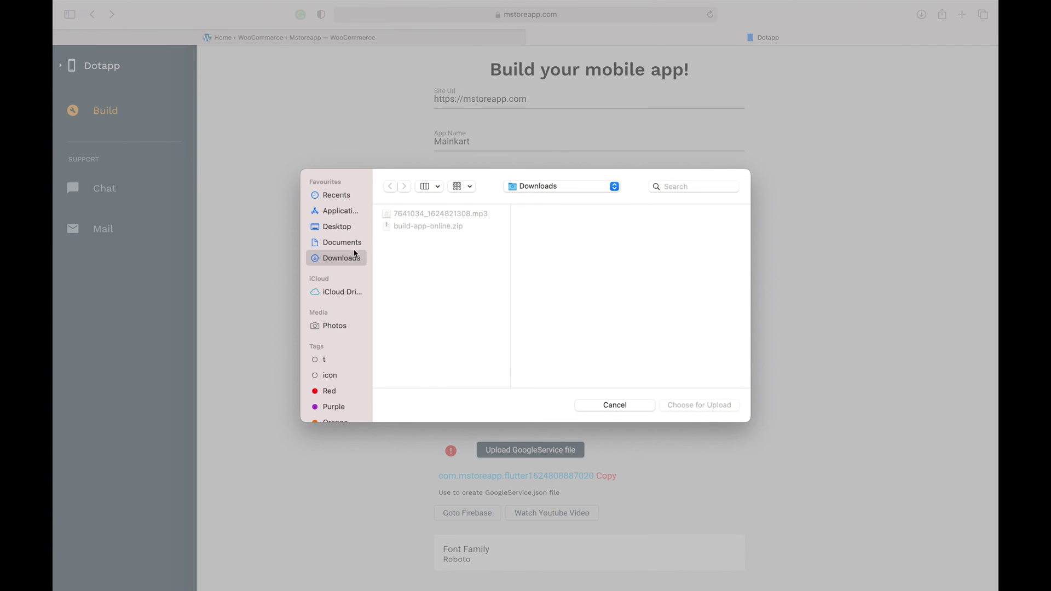
Step: Upload logo.png from Documents > images as the app logo
left_click(341, 242)
left_click(406, 213)
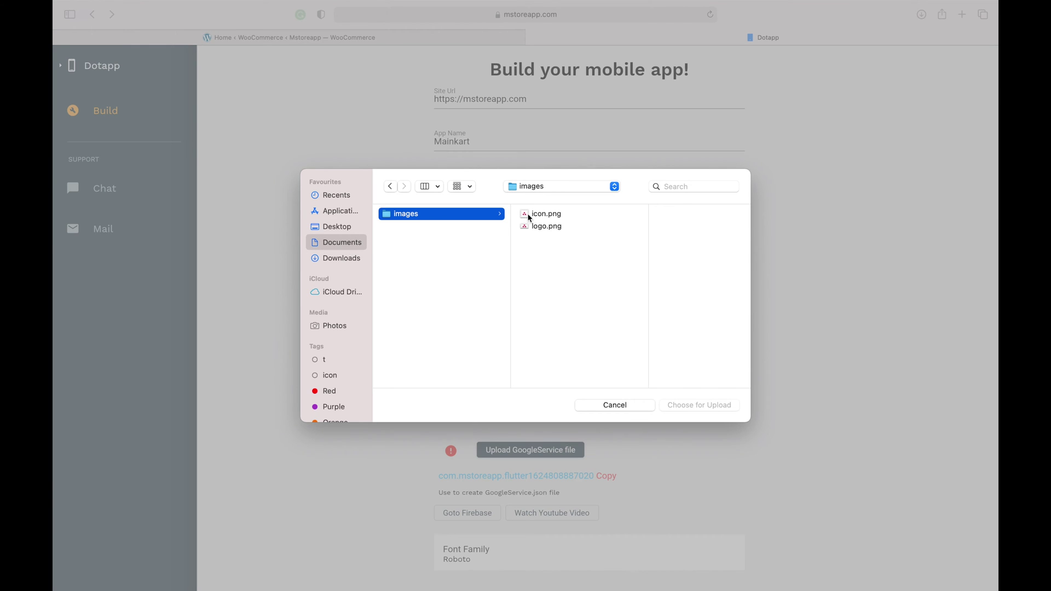
double_click(545, 227)
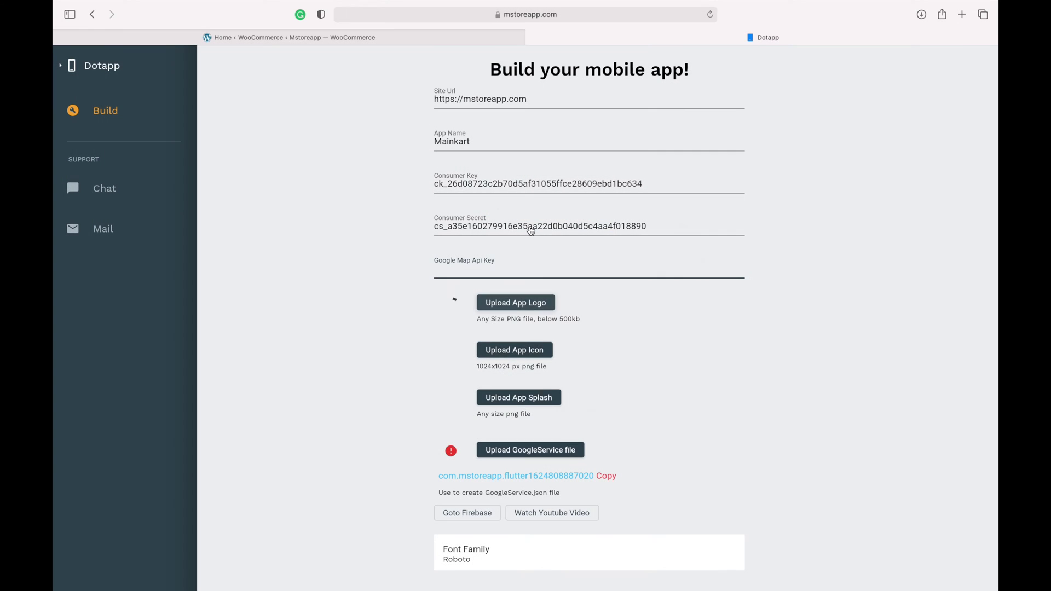
Step: Upload the 1024×1024 icon.png as the app icon
left_click(511, 351)
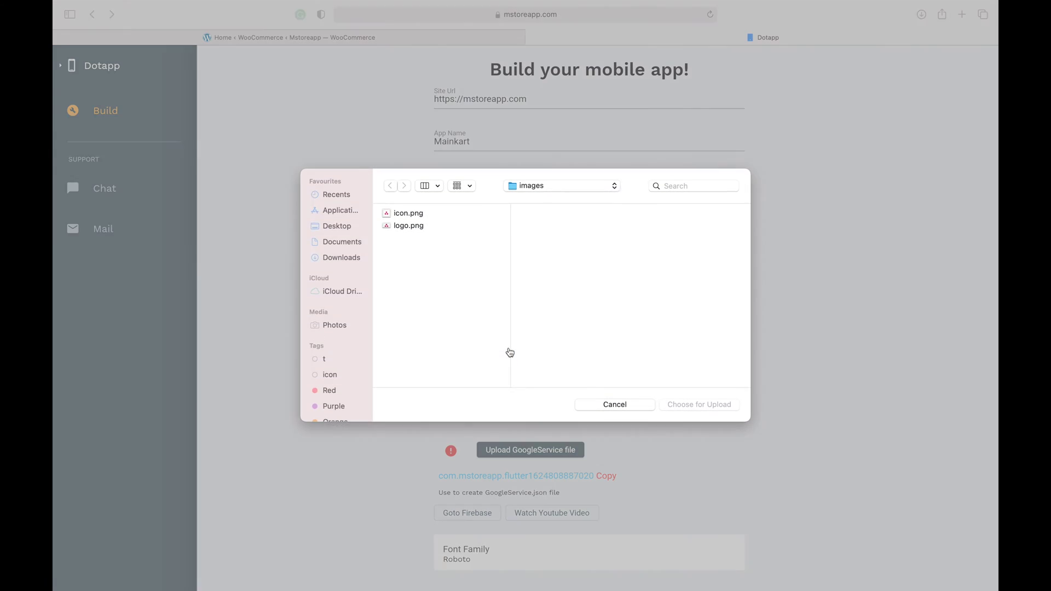
left_click(403, 214)
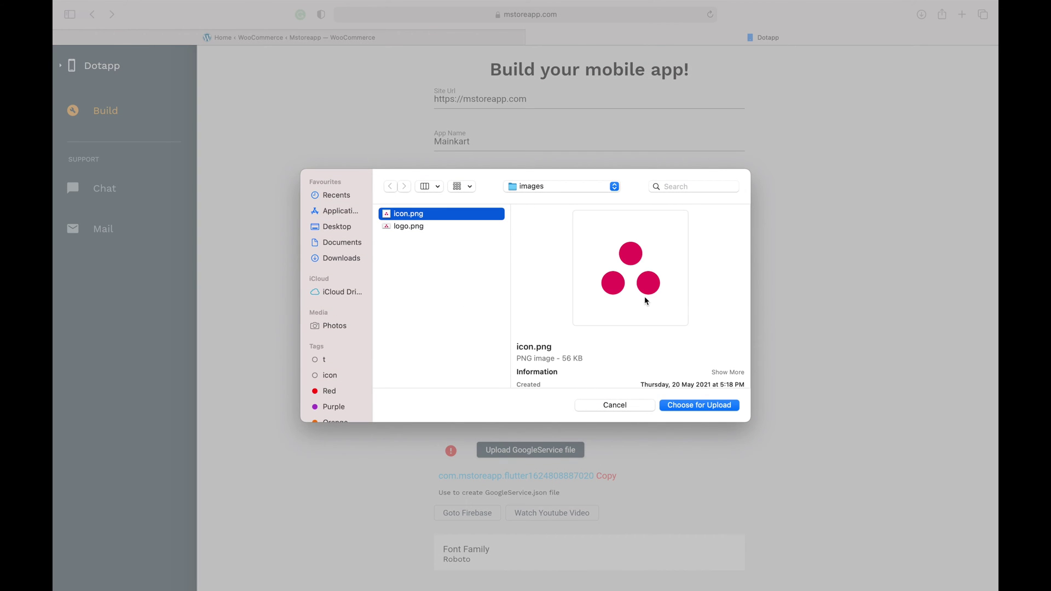
scroll(641, 345, "down", 3)
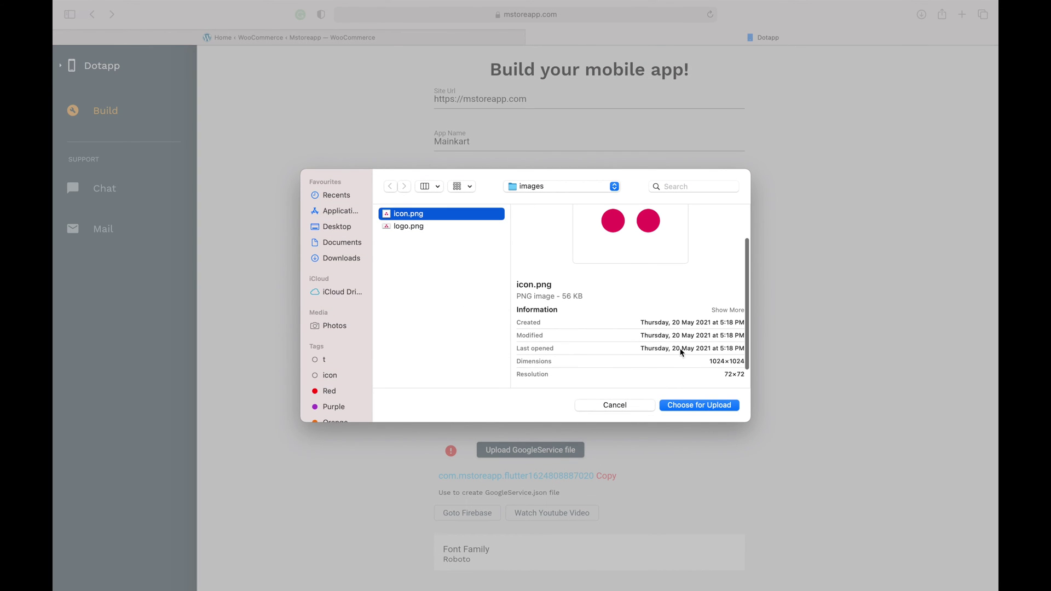
left_click_drag(706, 361, 744, 362)
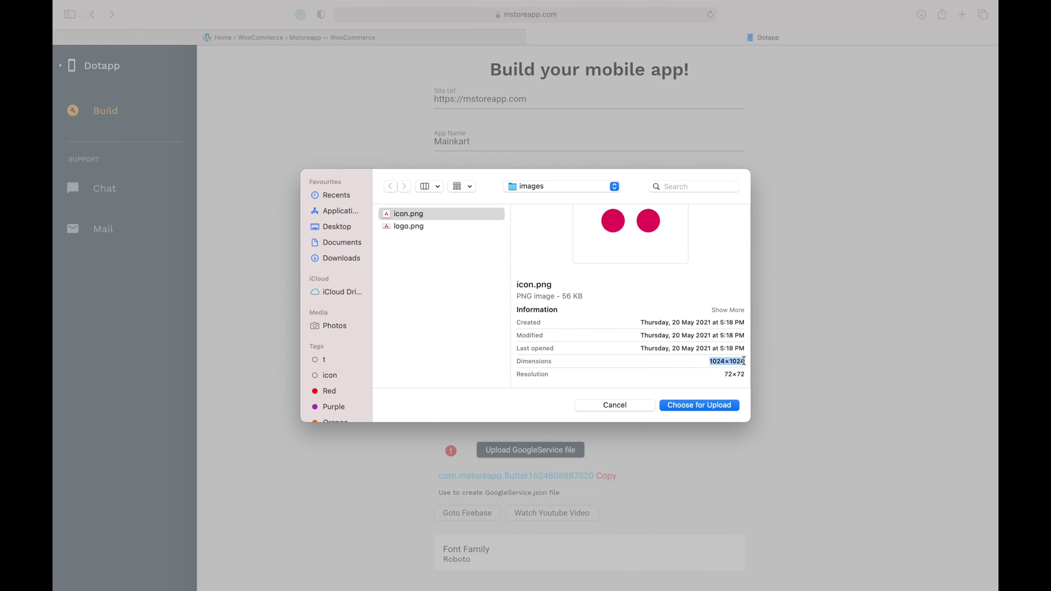
left_click(698, 405)
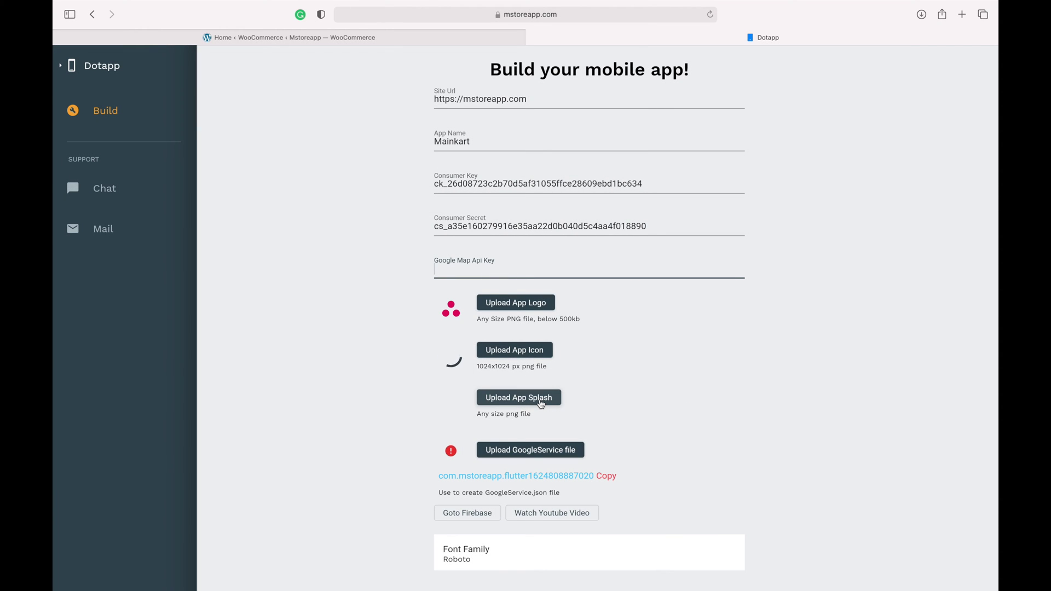
Step: Upload logo.png as the app splash image and open Firebase in a new tab
left_click(540, 402)
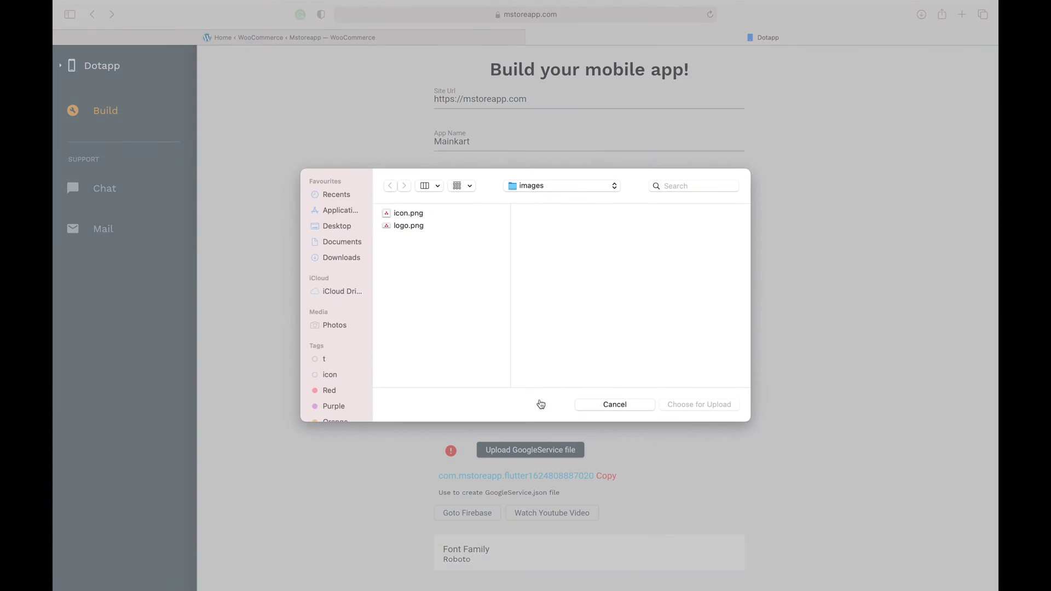
left_click(401, 227)
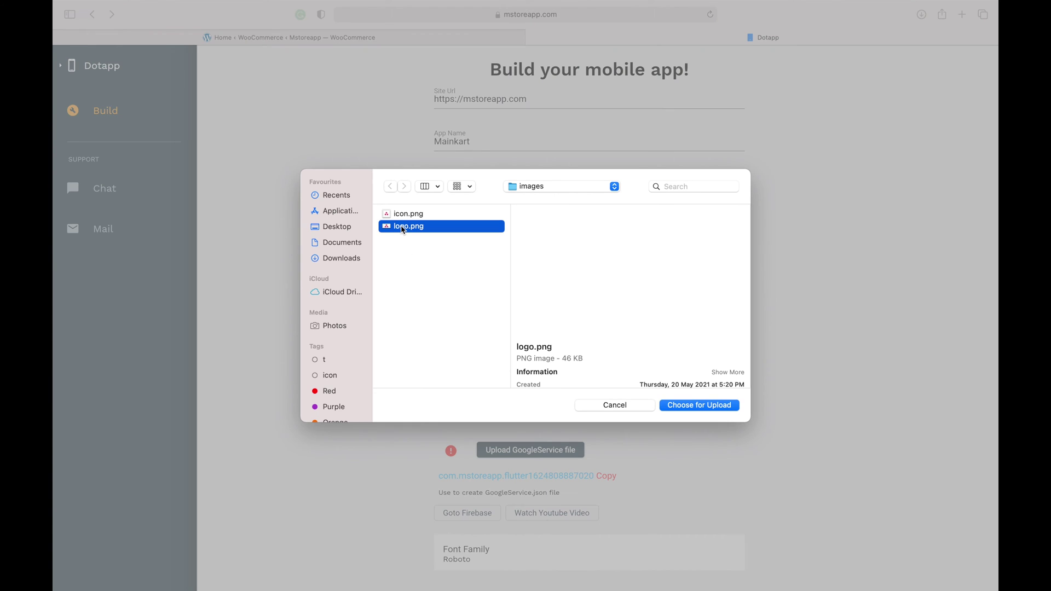
left_click(681, 406)
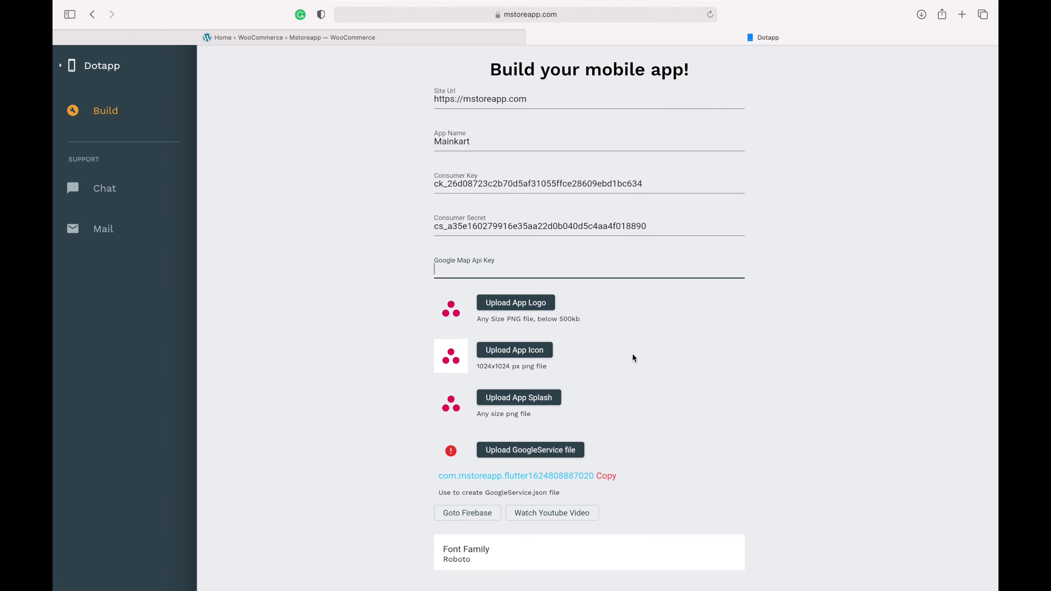
scroll(634, 359, "down", 1)
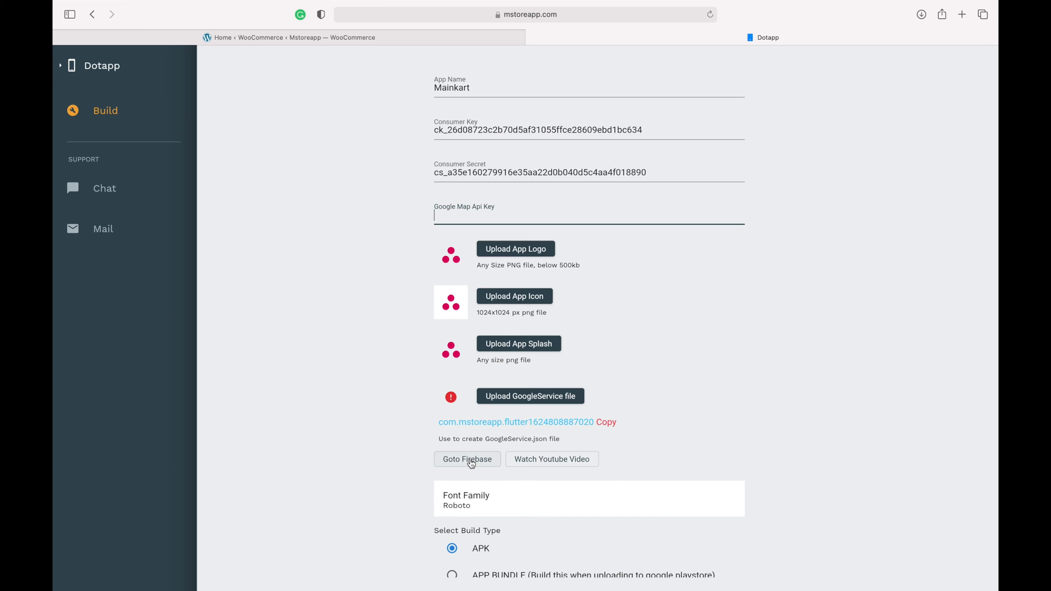
left_click(471, 463)
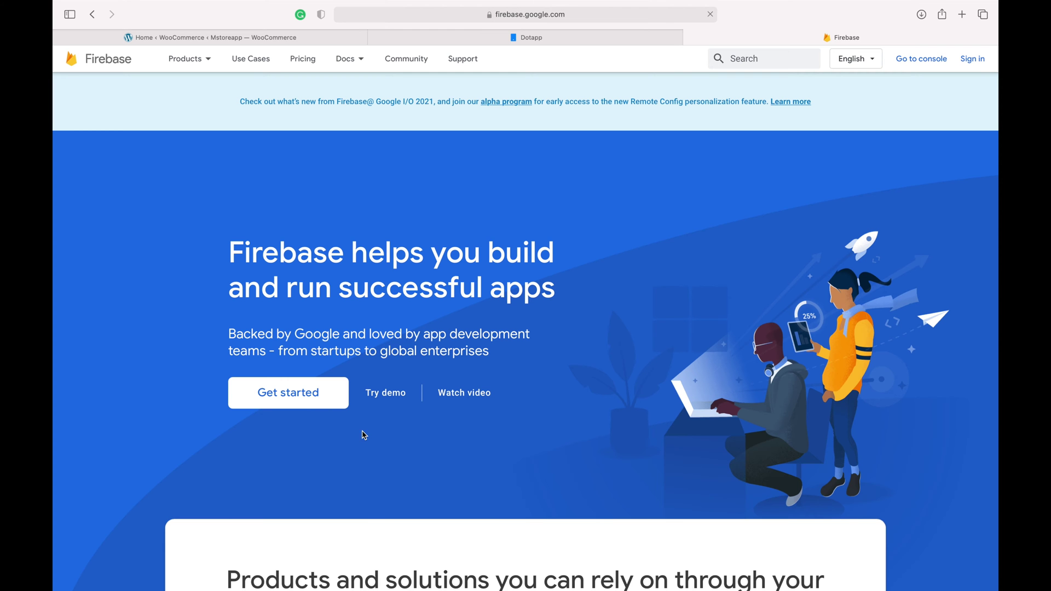
Step: Sign into Firebase with the saved Google account and its password
left_click(293, 399)
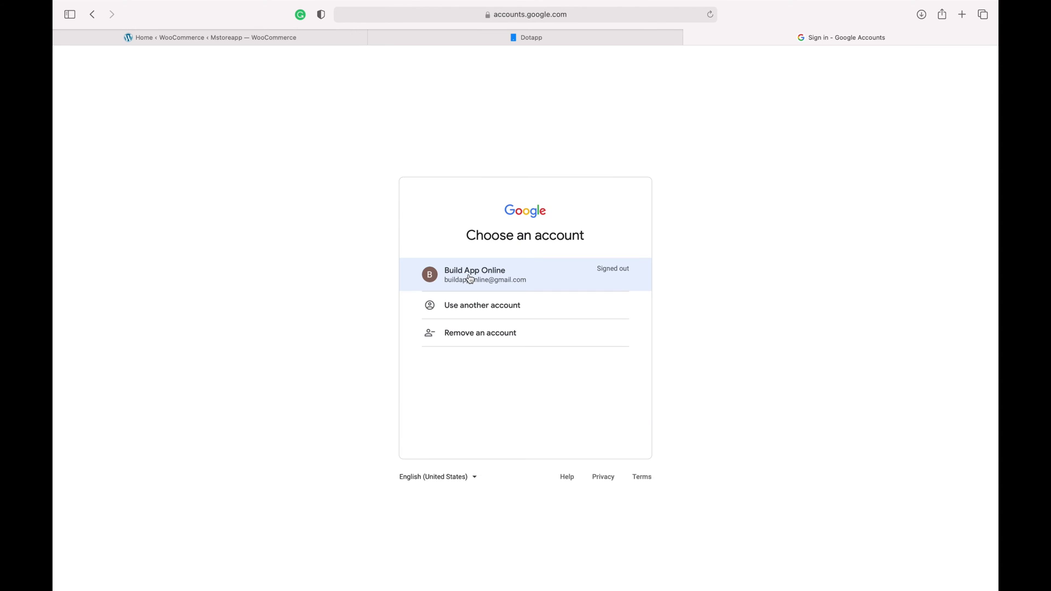
left_click(470, 280)
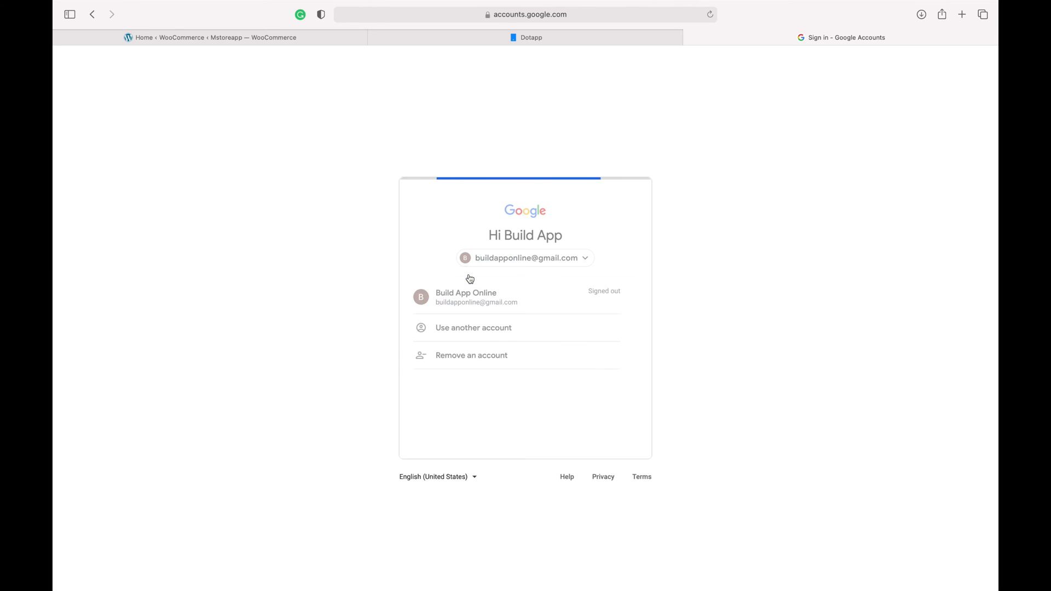
type("••••••••••••••")
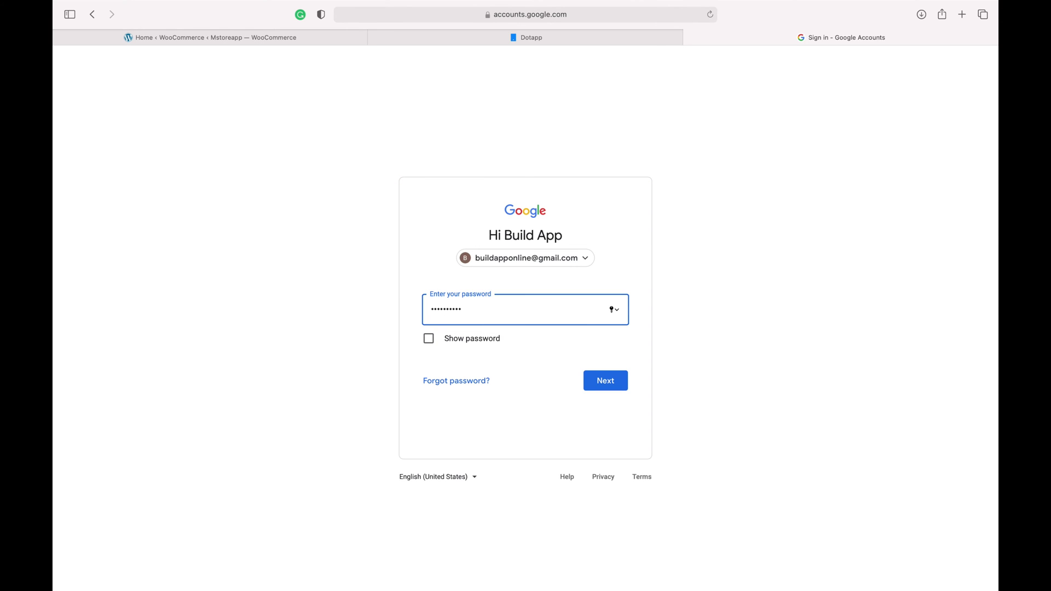
left_click(600, 380)
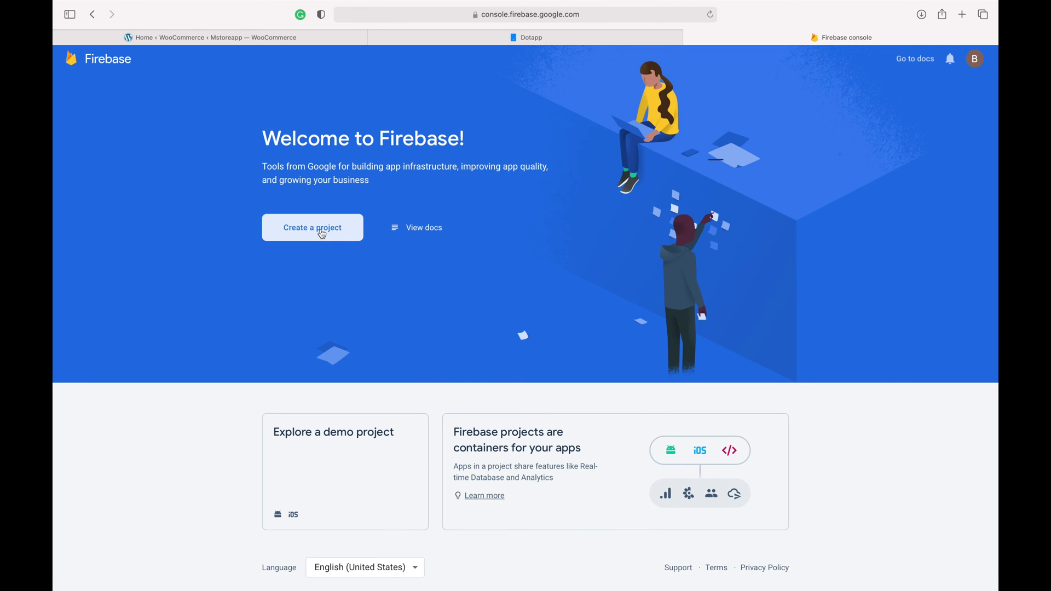
left_click(320, 233)
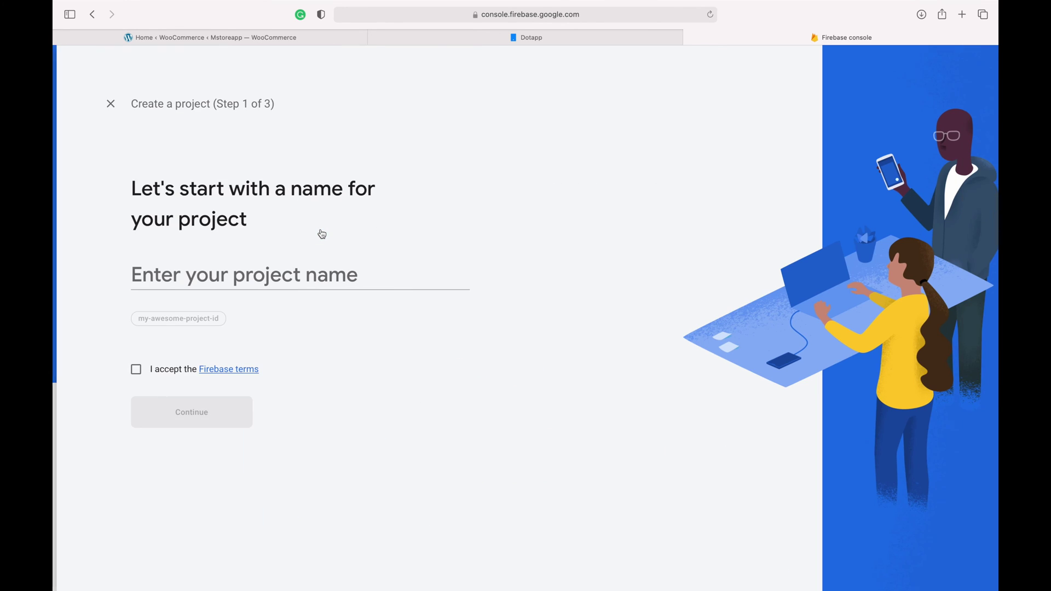
Step: Create Firebase project Mainkart with Google Analytics on, accepting both sets of terms
left_click(293, 276)
type("Main")
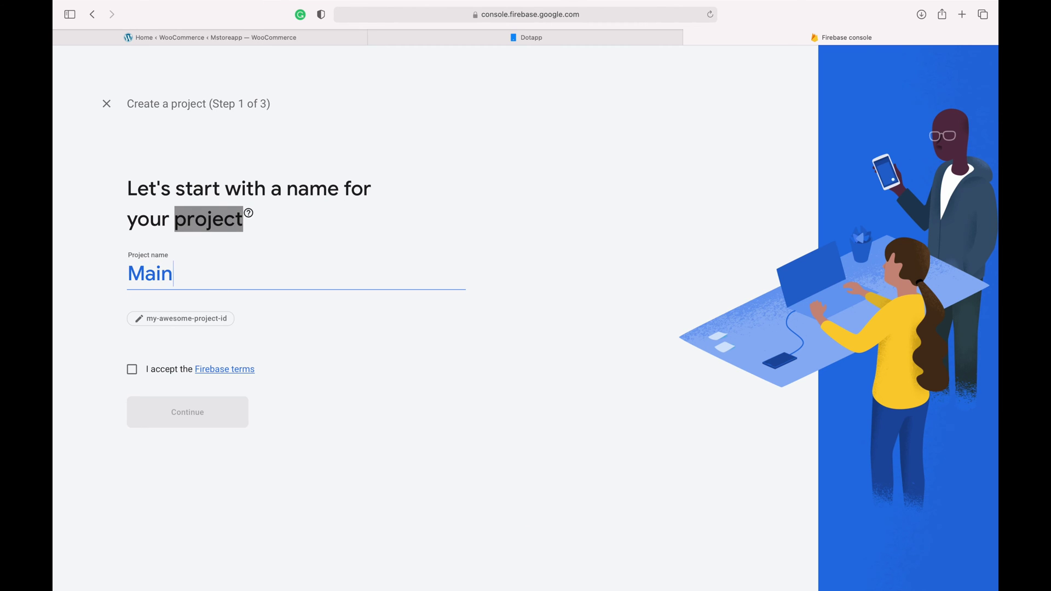
type("kart")
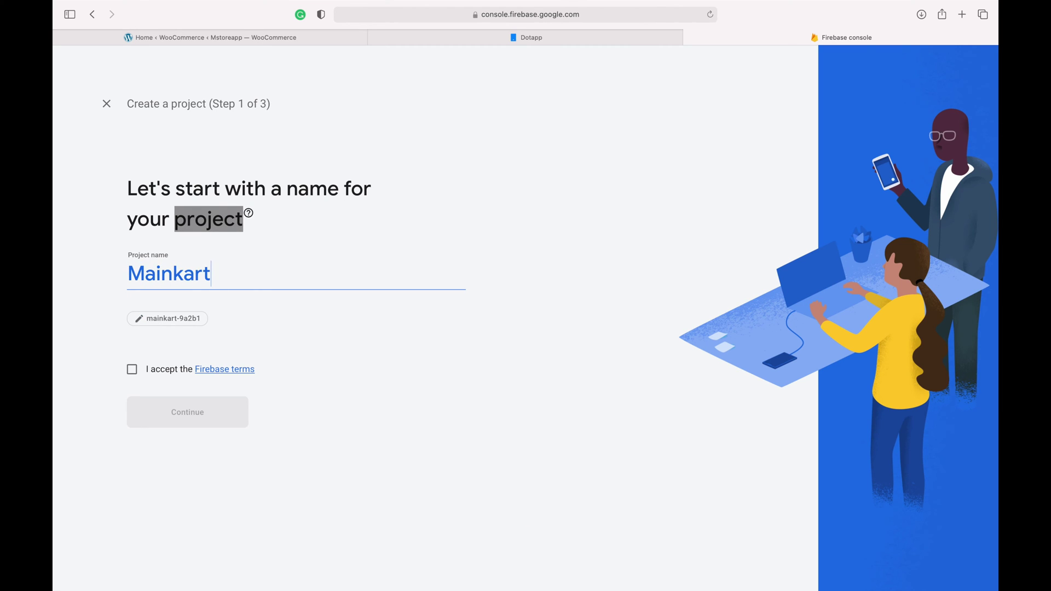
left_click(132, 372)
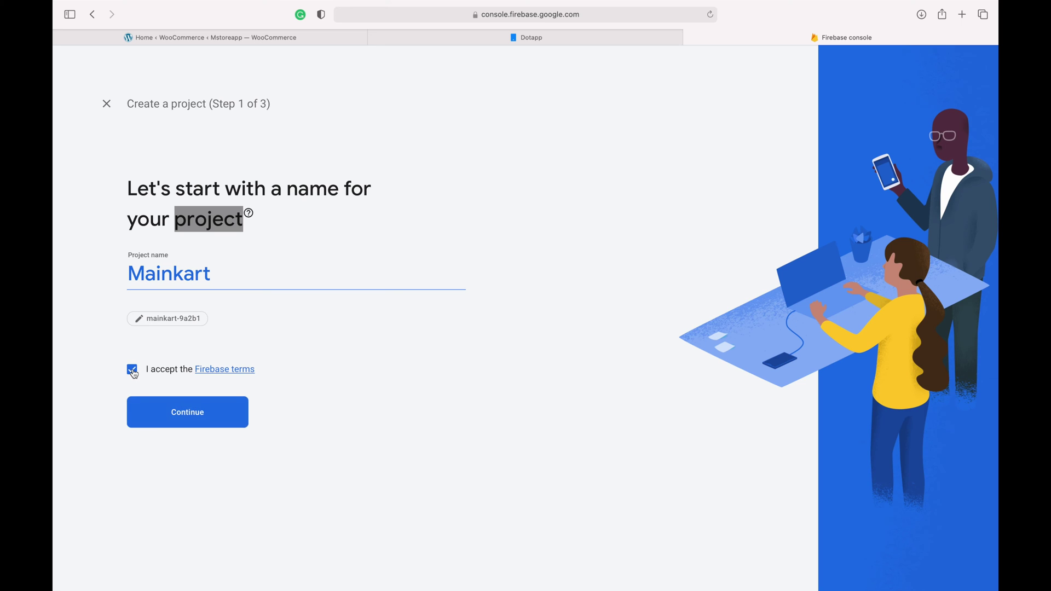
left_click(153, 413)
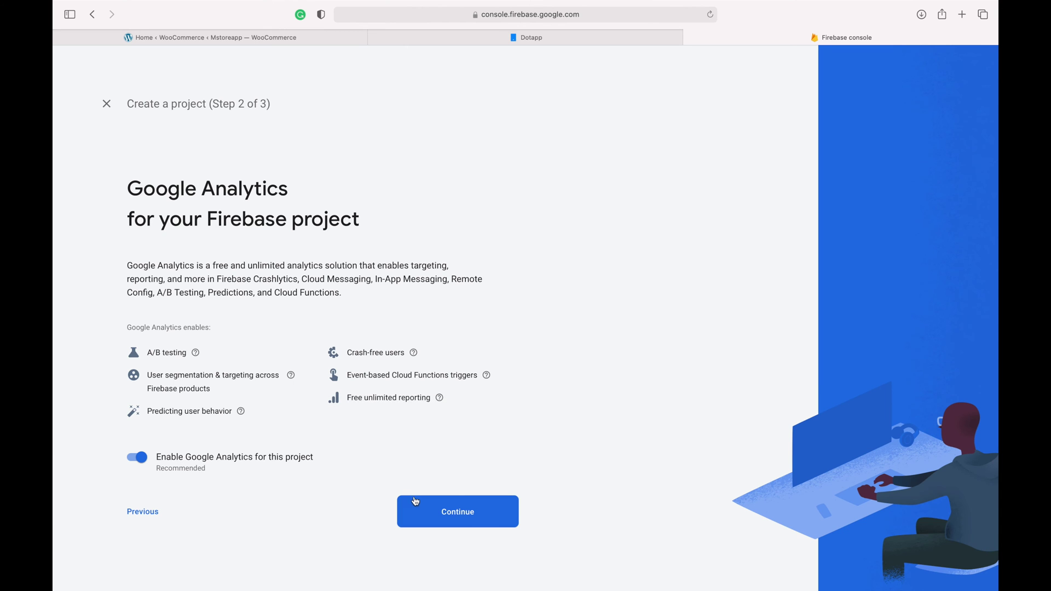
left_click(422, 512)
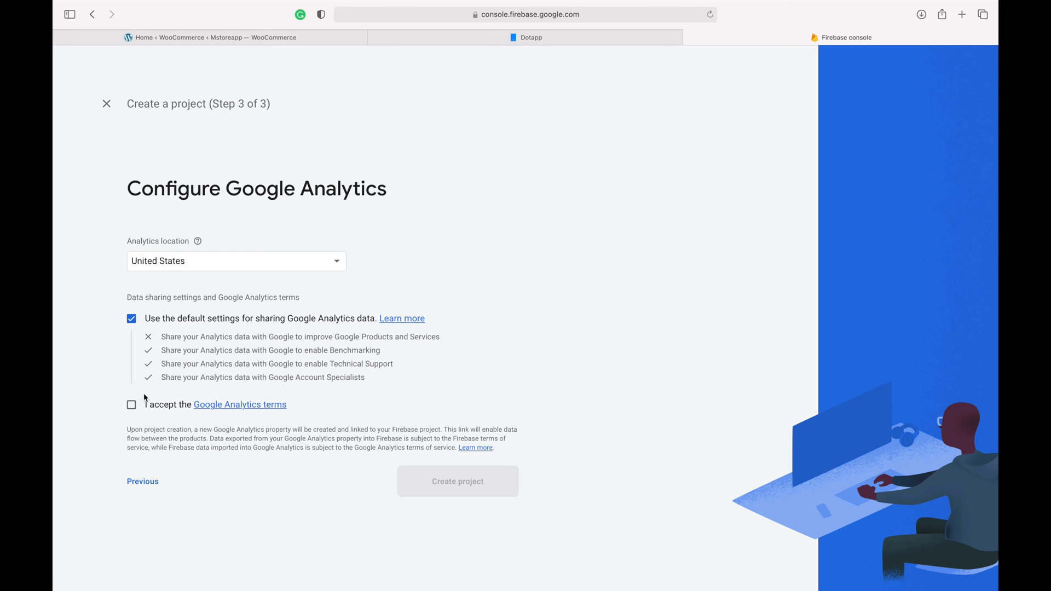
left_click(131, 405)
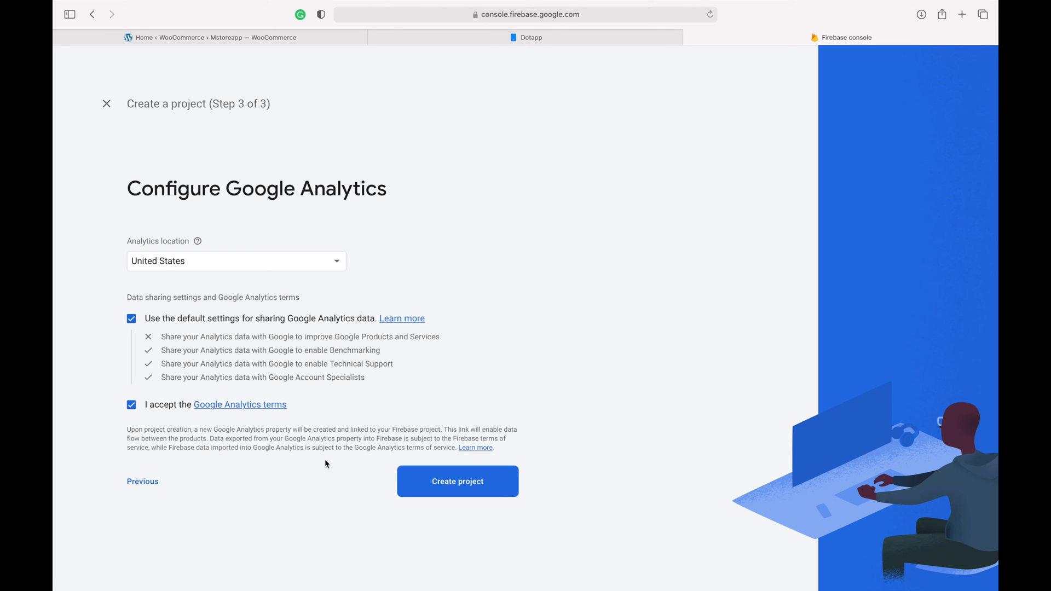
left_click(421, 482)
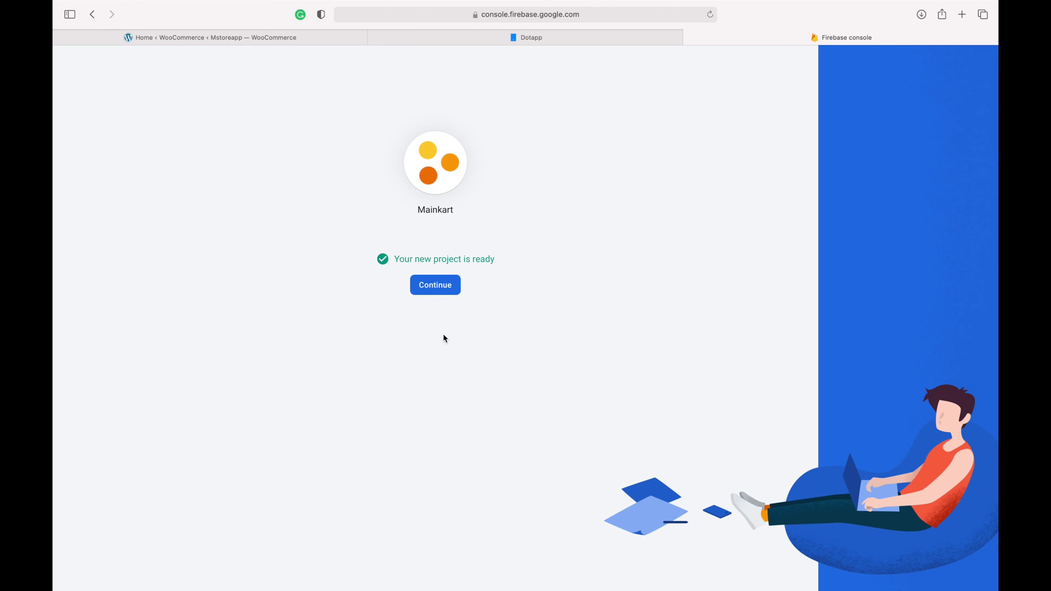
Step: Start adding an Android app and copy its package name from Dotapp
left_click(439, 290)
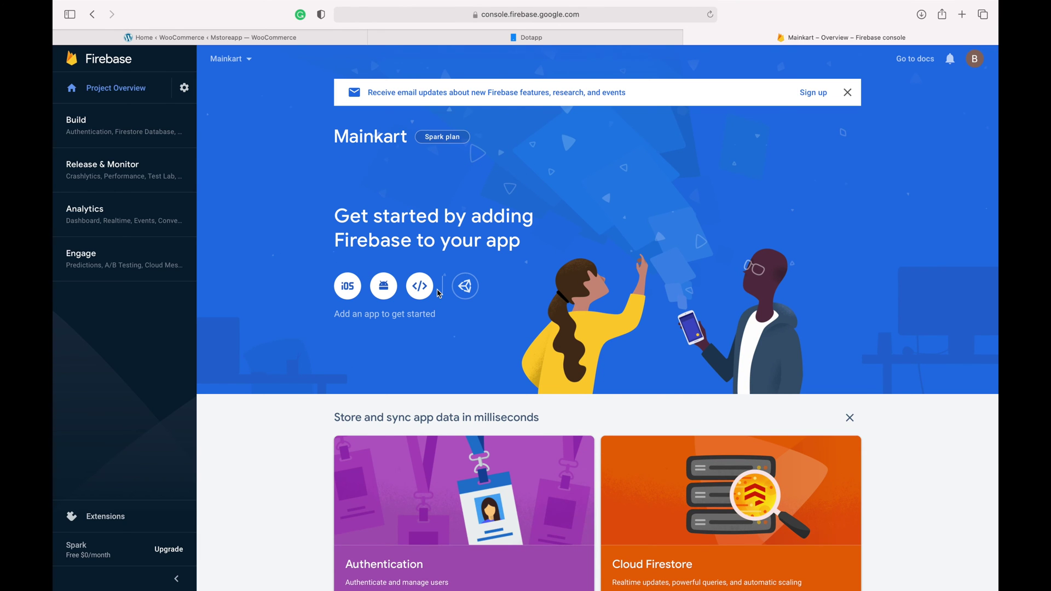
left_click(384, 286)
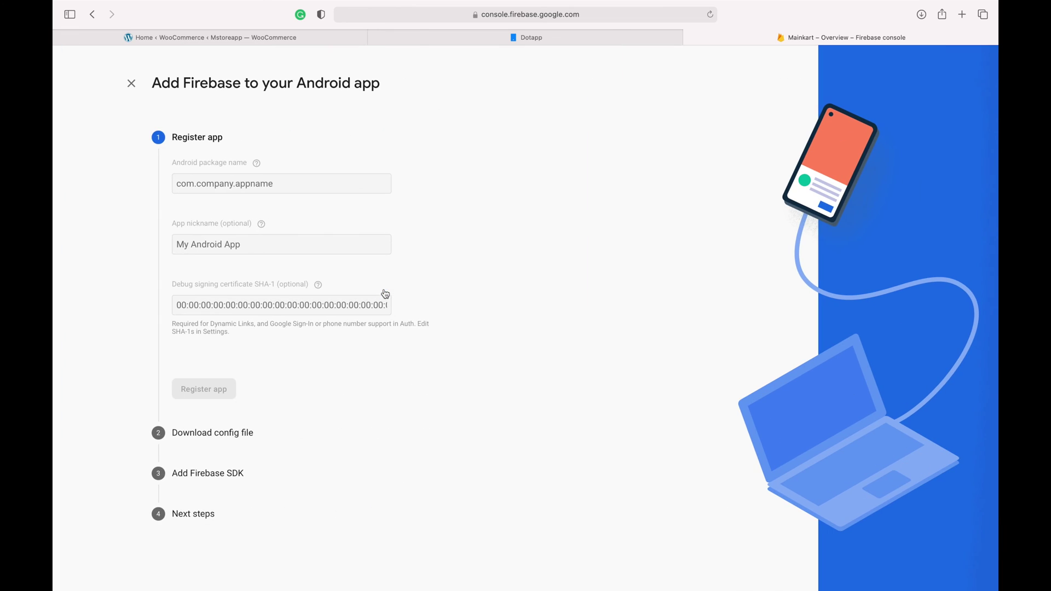
left_click(307, 182)
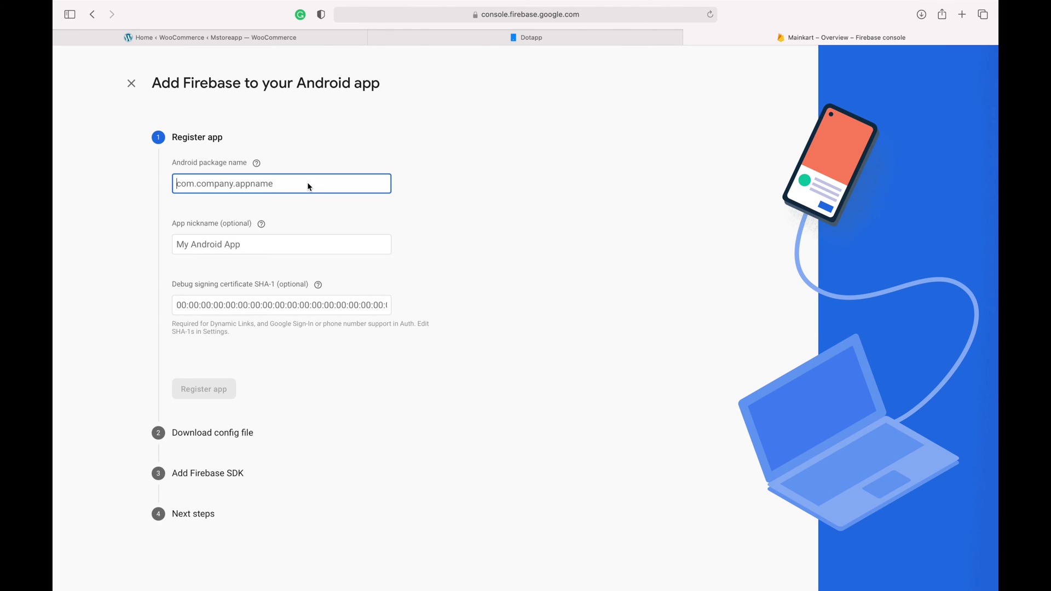
left_click(478, 41)
left_click(606, 422)
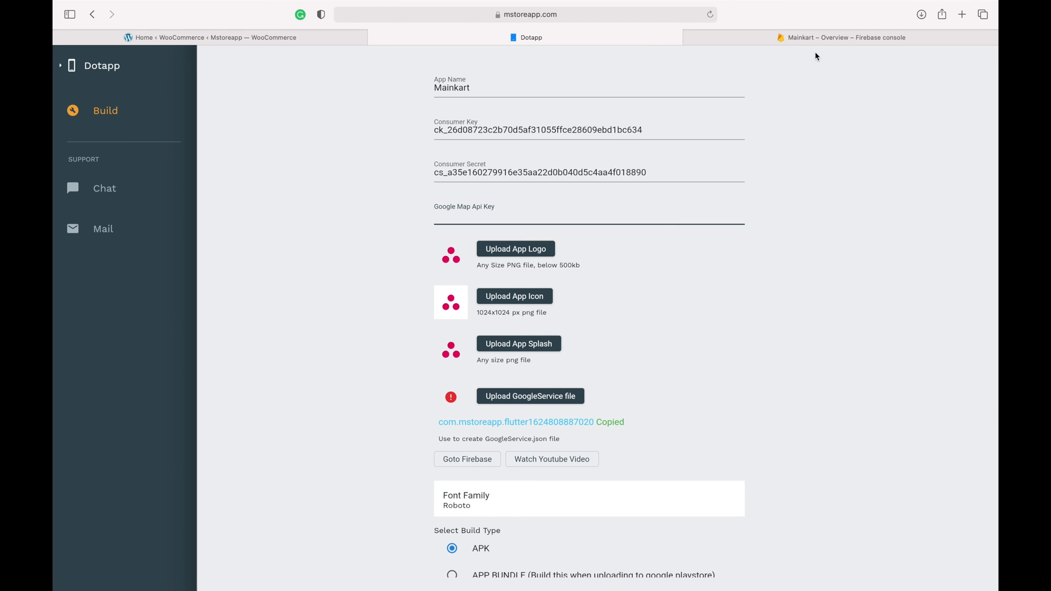
left_click(818, 36)
right_click(323, 183)
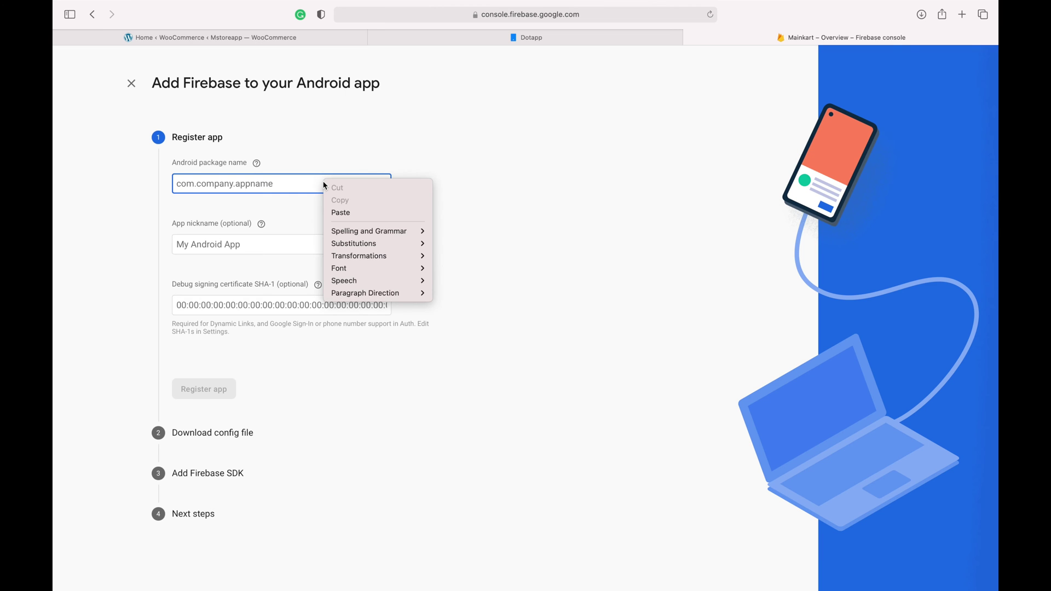
left_click(345, 212)
left_click(286, 243)
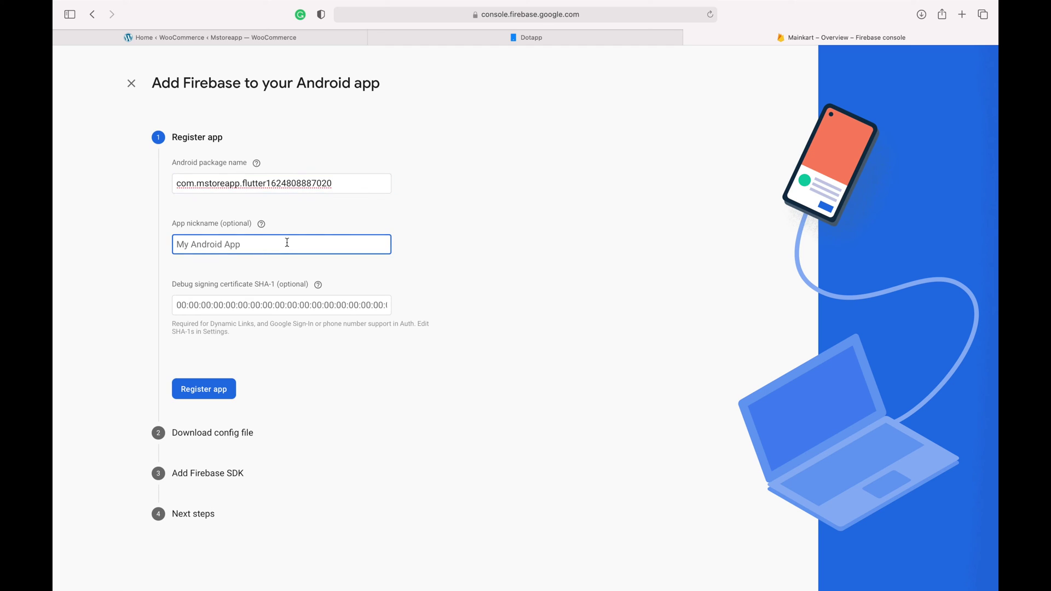
type("Mainkart")
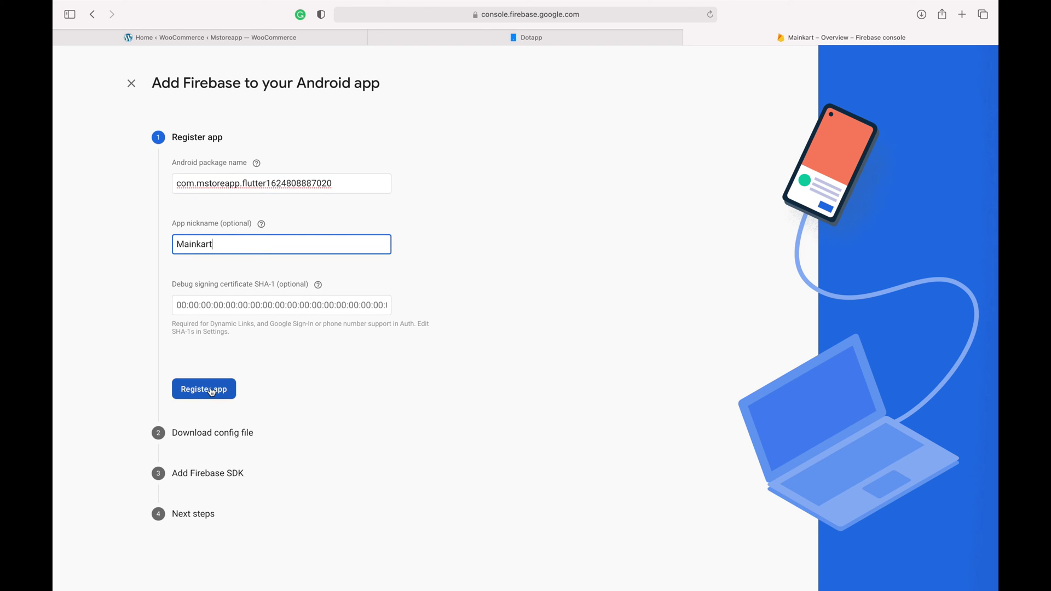
left_click(210, 392)
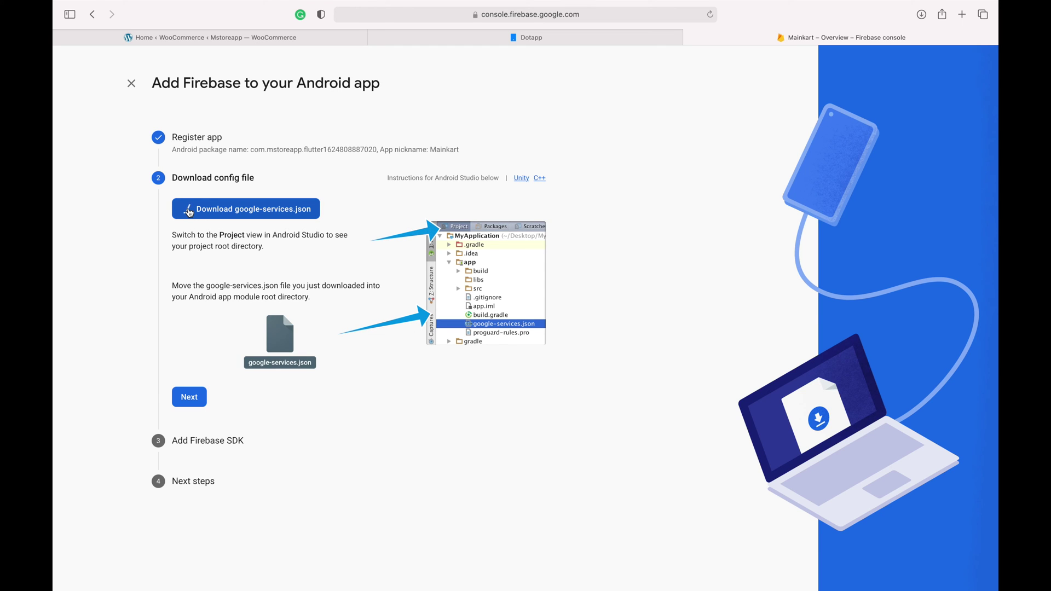
Step: Download google-services.json and finish the remaining Android setup steps back to the console
left_click(188, 210)
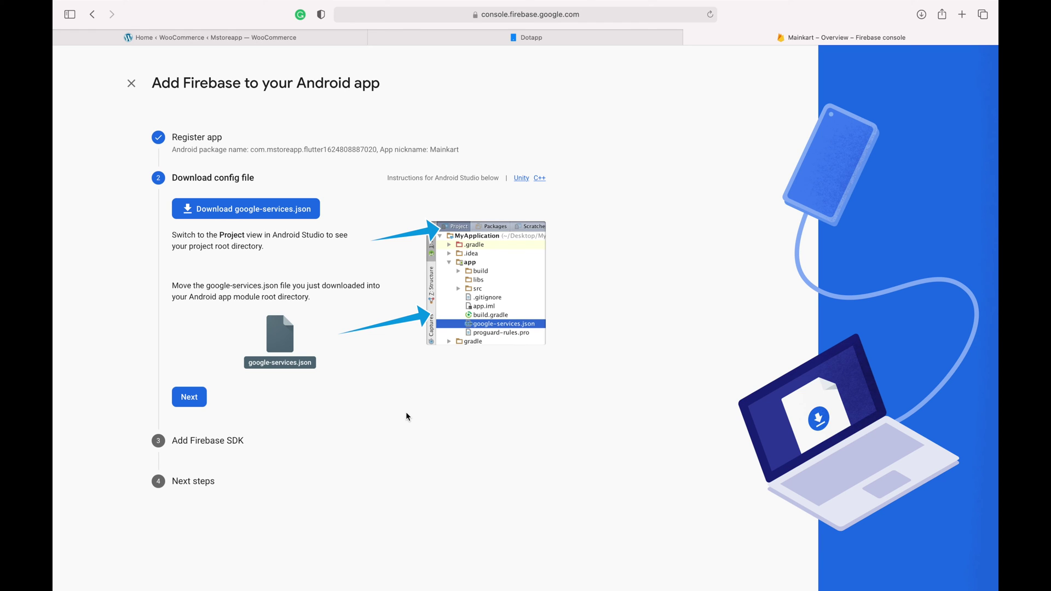
left_click(192, 400)
scroll(629, 408, "down", 10)
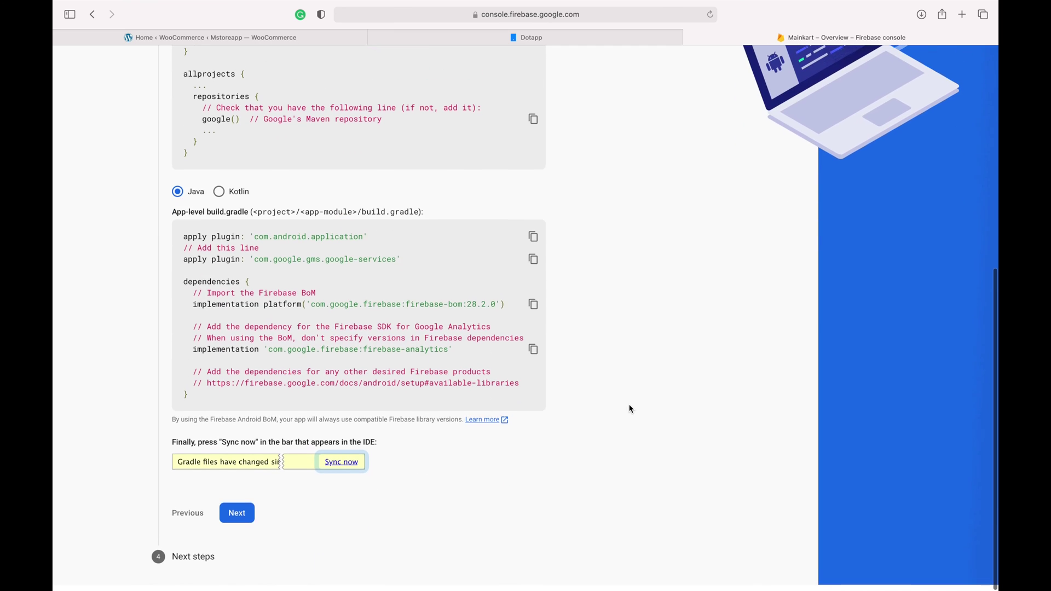
left_click(236, 513)
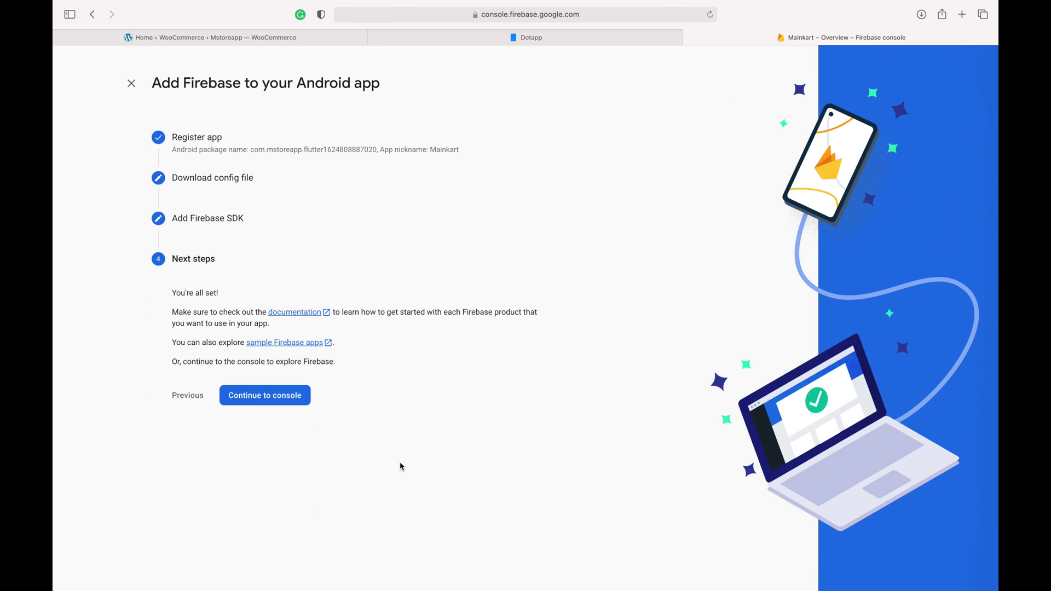
left_click(278, 399)
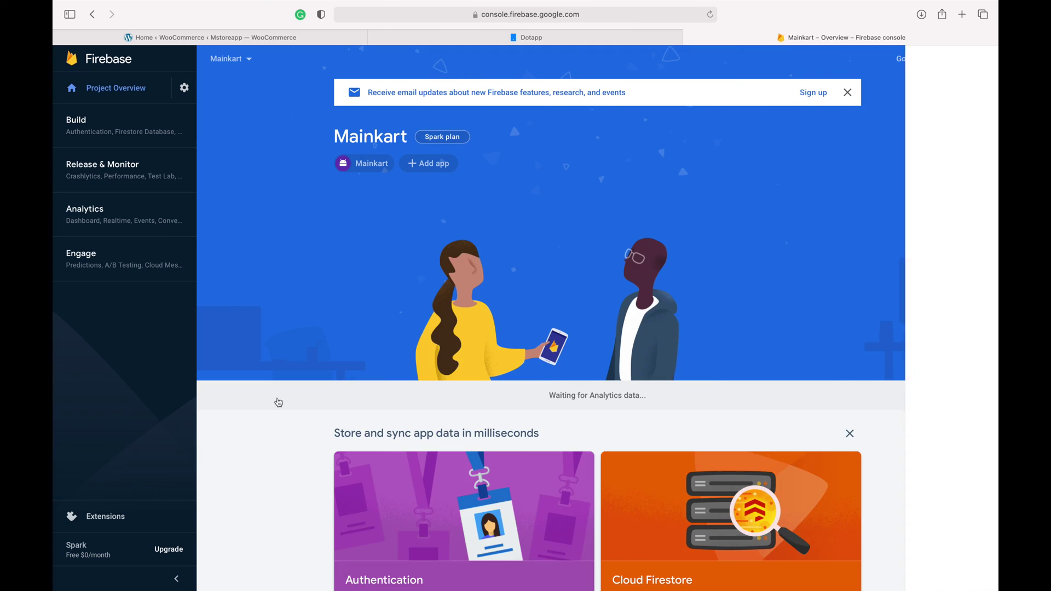
Step: Upload google-services.json from Downloads as Dotapp's Google service file
left_click(526, 38)
left_click(544, 397)
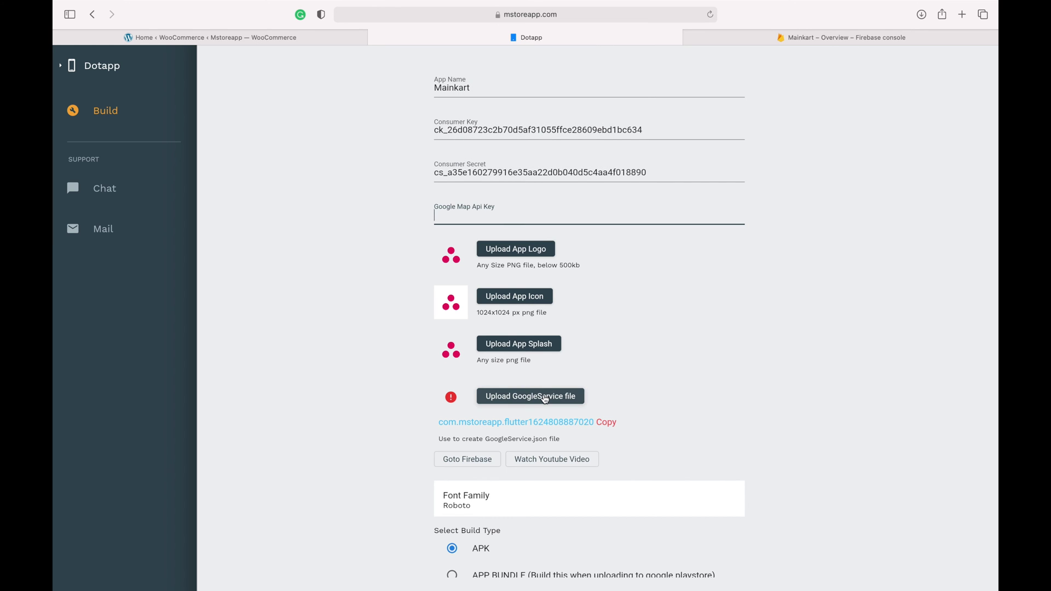
left_click(543, 398)
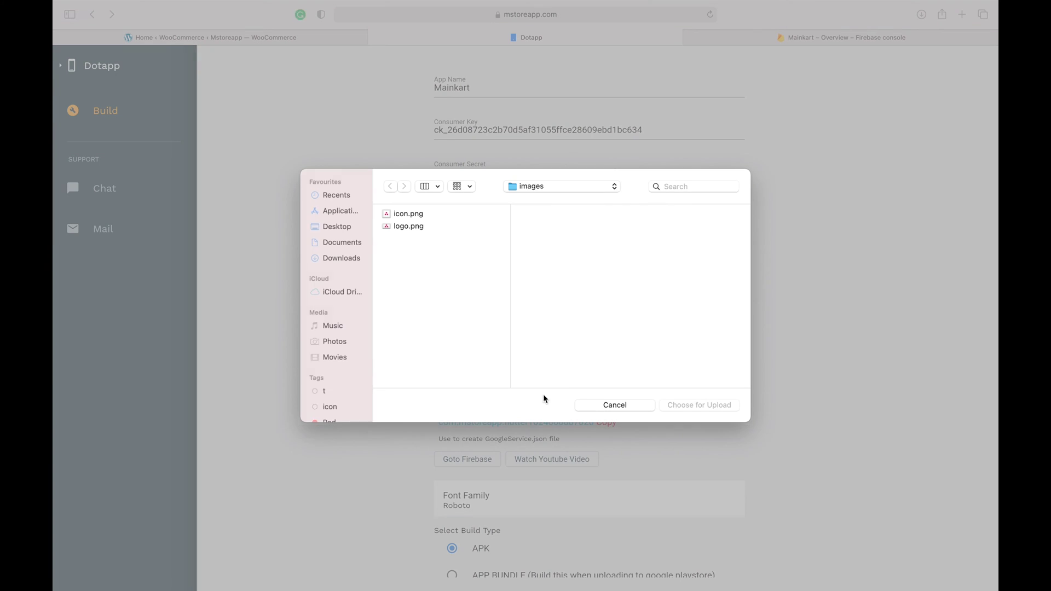
left_click(340, 258)
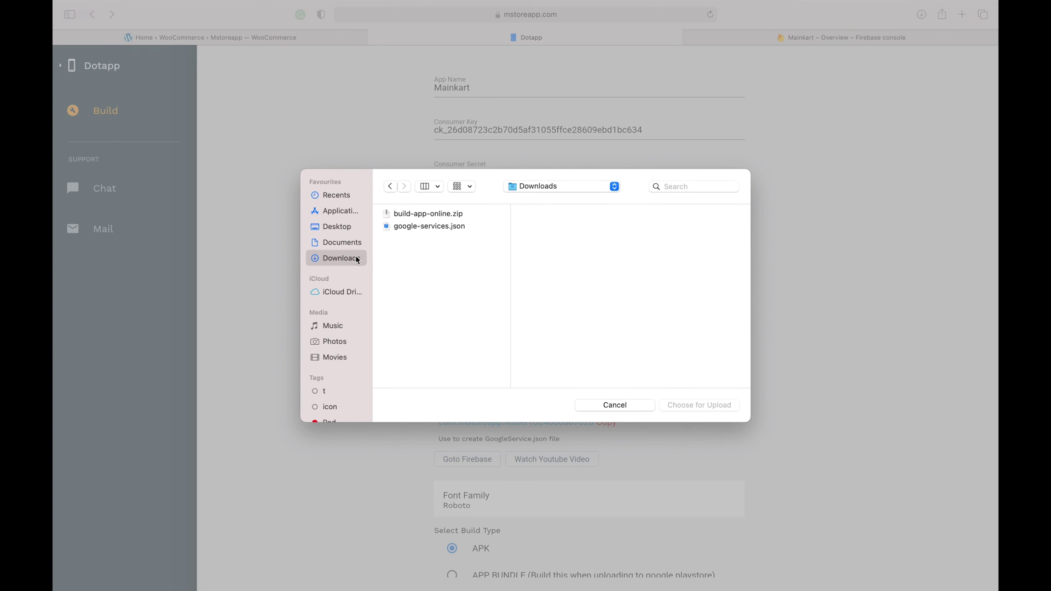
left_click(419, 225)
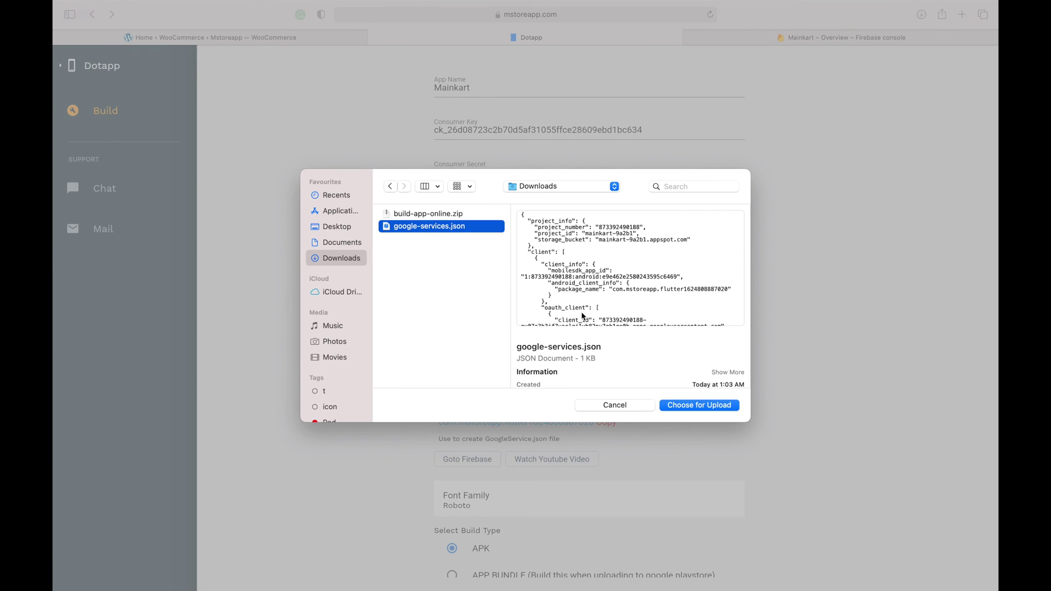
left_click(677, 405)
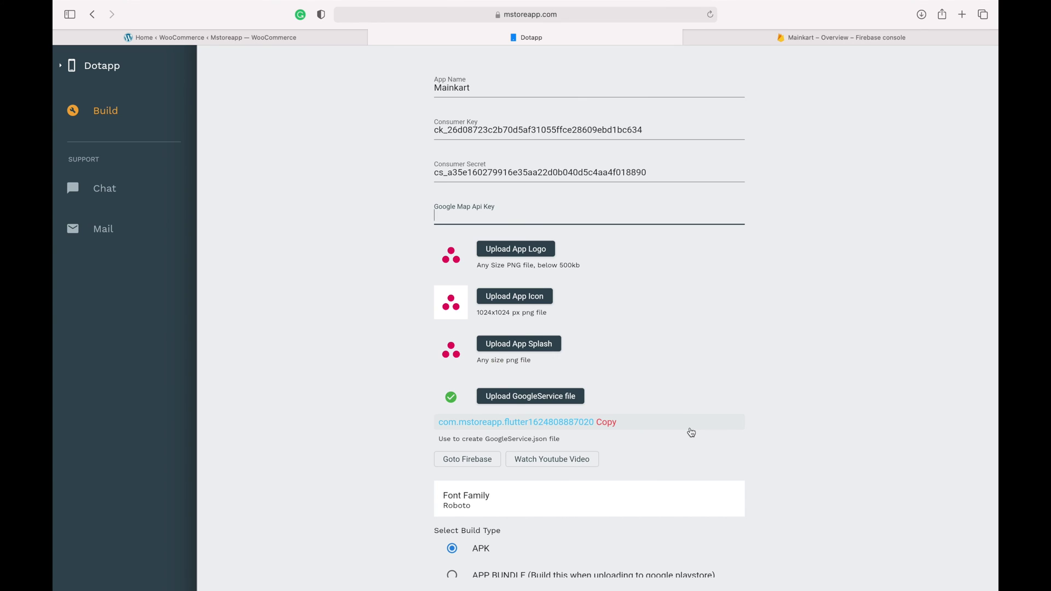
scroll(691, 432, "down", 2)
Step: Set the font family to Montserrat Alternates, choose the APK build type, and save
left_click(595, 434)
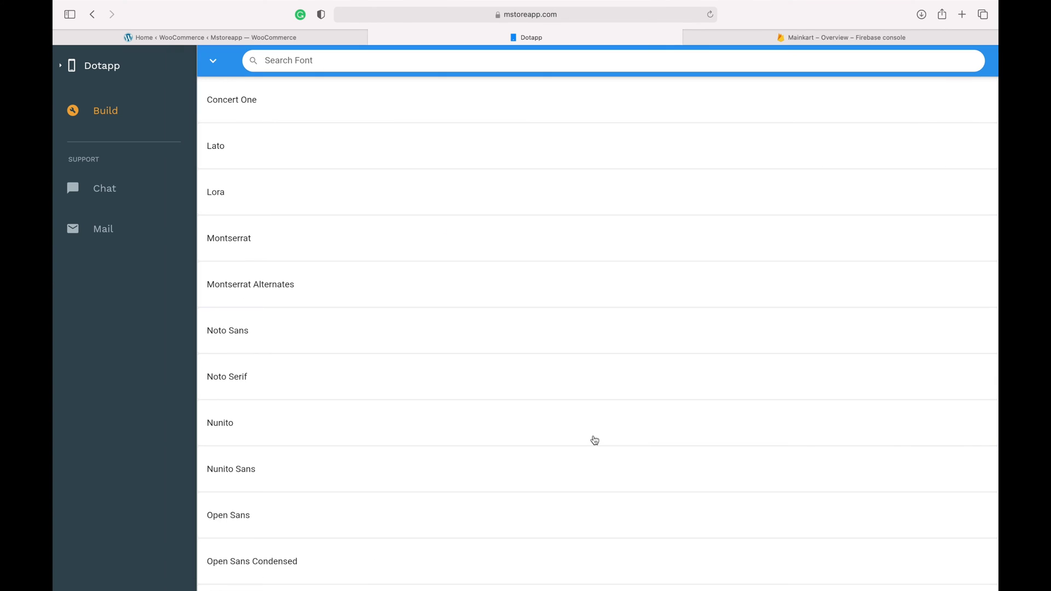
type("Monte")
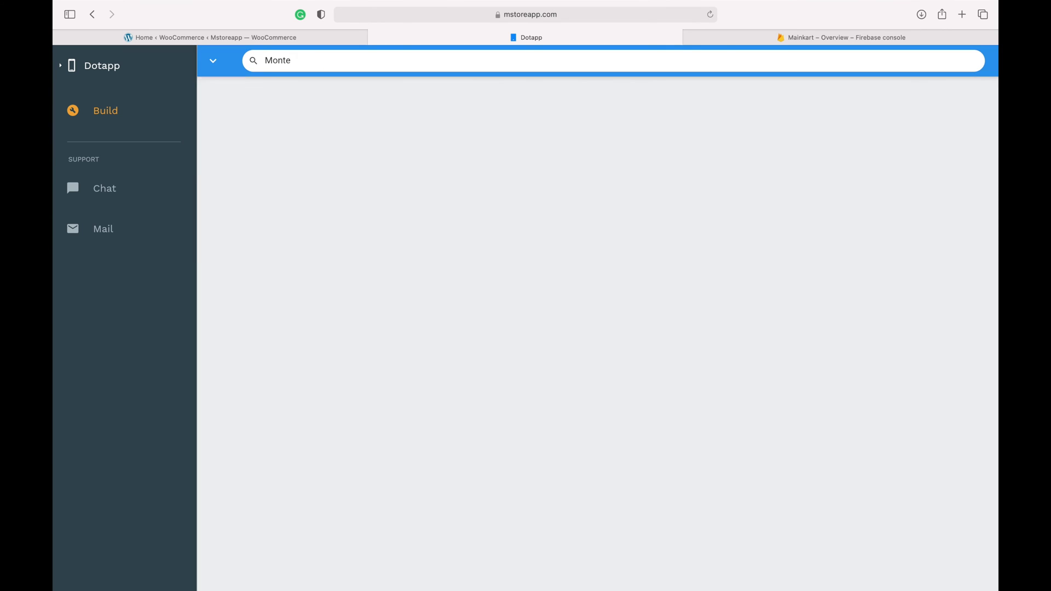
key("BackSpace")
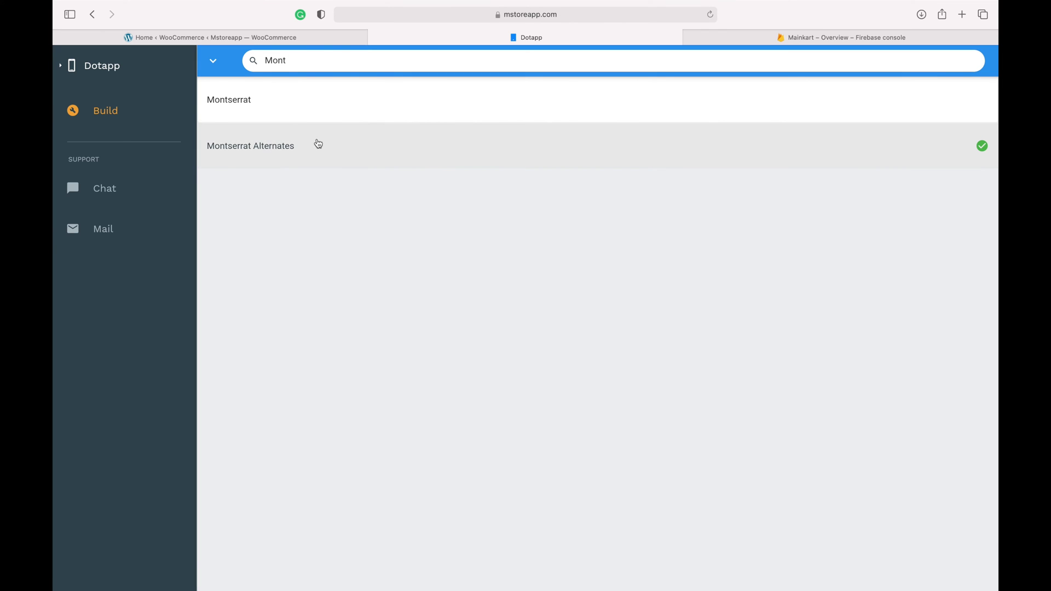
left_click(212, 60)
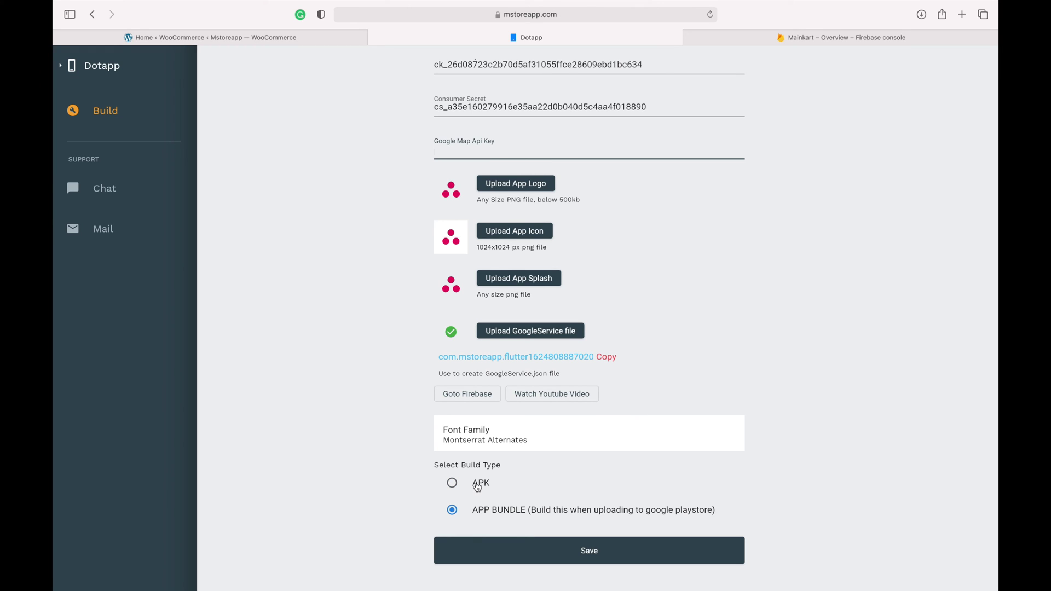
left_click(477, 485)
left_click(524, 551)
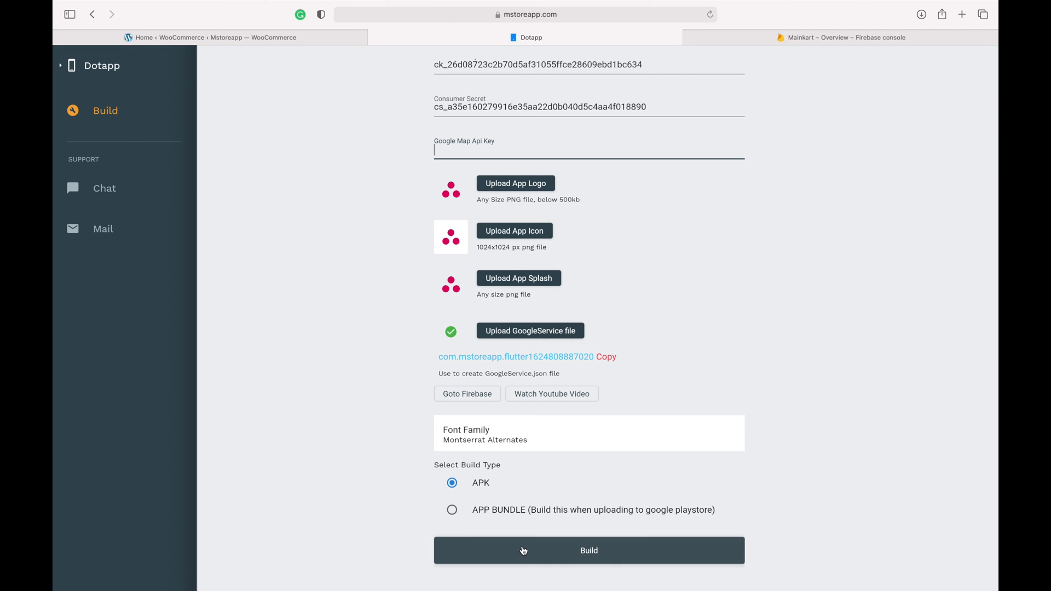
Step: Build the Android app and download the 16.5 MB AndroidBuild.zip to Downloads
left_click(522, 550)
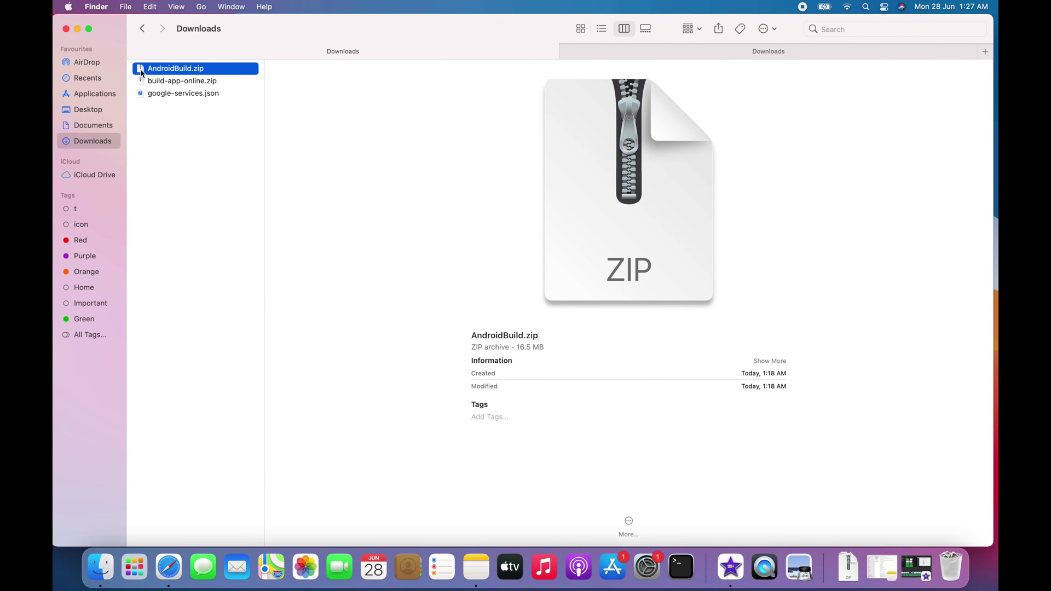
Step: Extract AndroidBuild.zip and check mstoreapp_production_release.apk's name inside androidBuild, leaving it unchanged
double_click(175, 68)
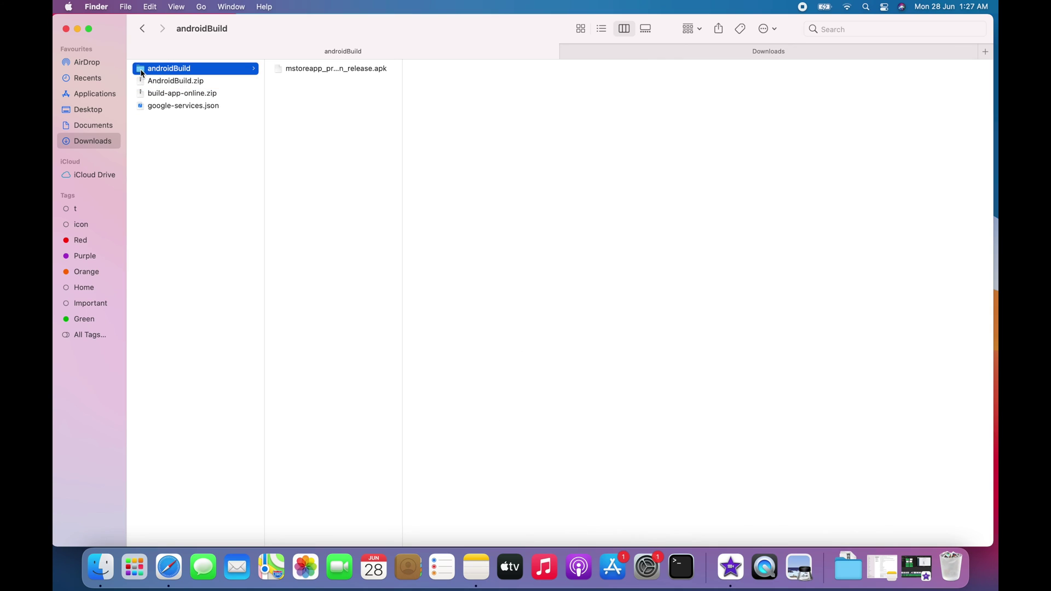
left_click(298, 70)
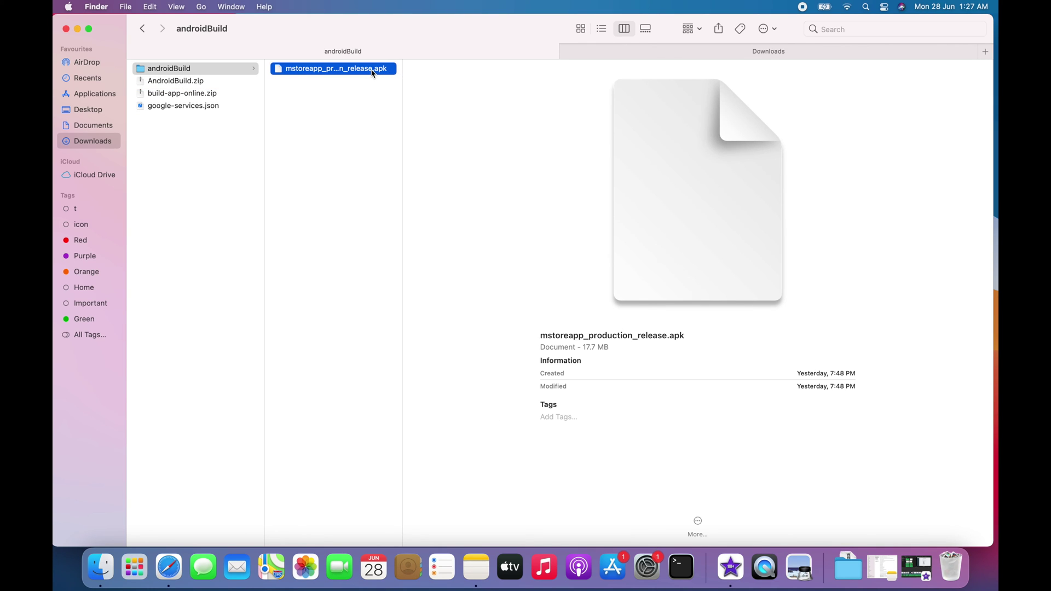
left_click(372, 72)
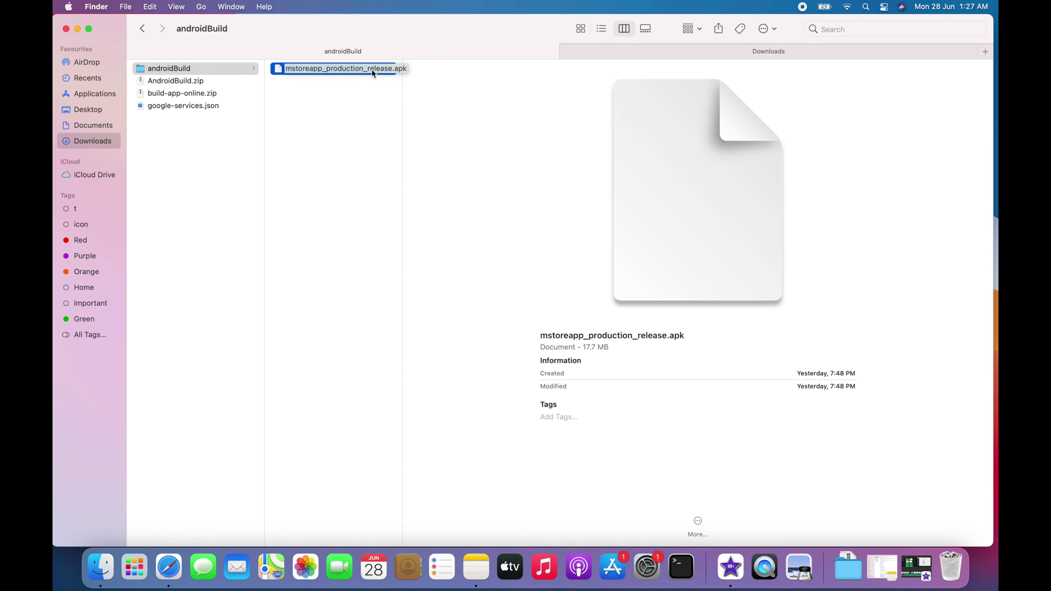
key("Escape")
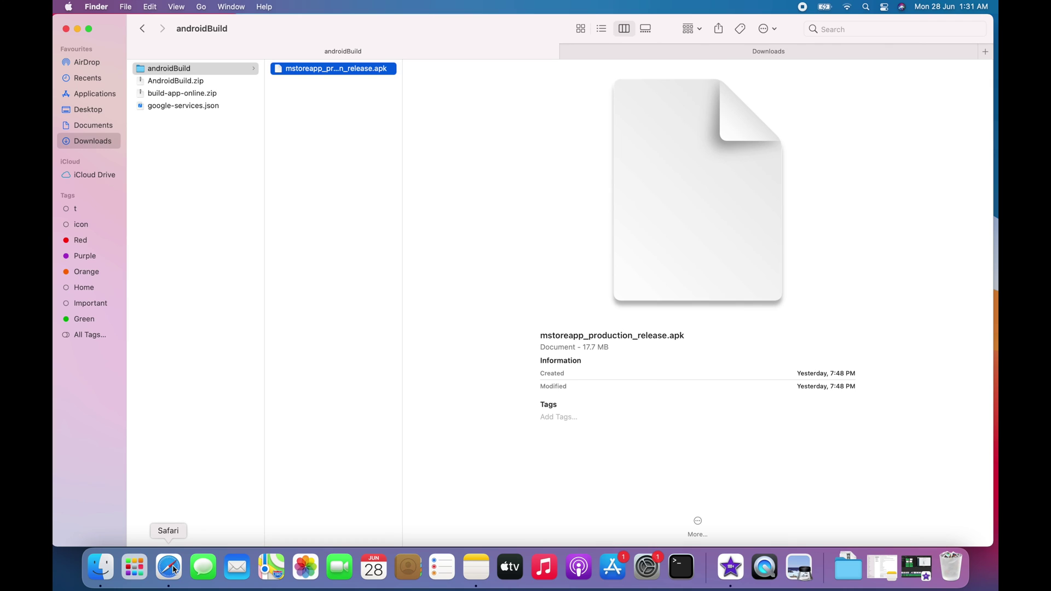
left_click(169, 567)
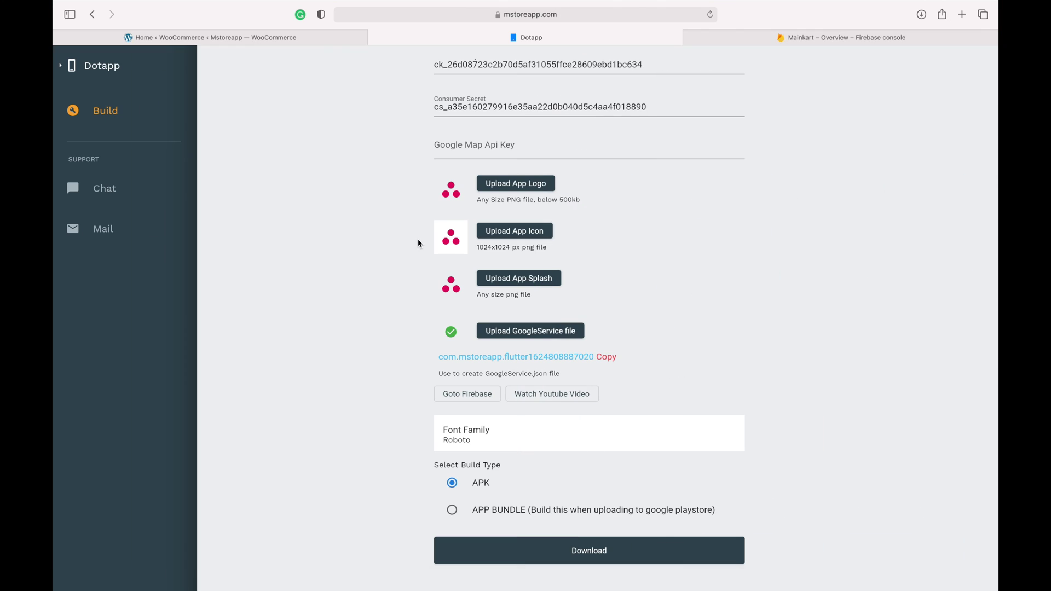
Step: Load web.whatsapp.com in a new tab and open the contact's chat
left_click(962, 13)
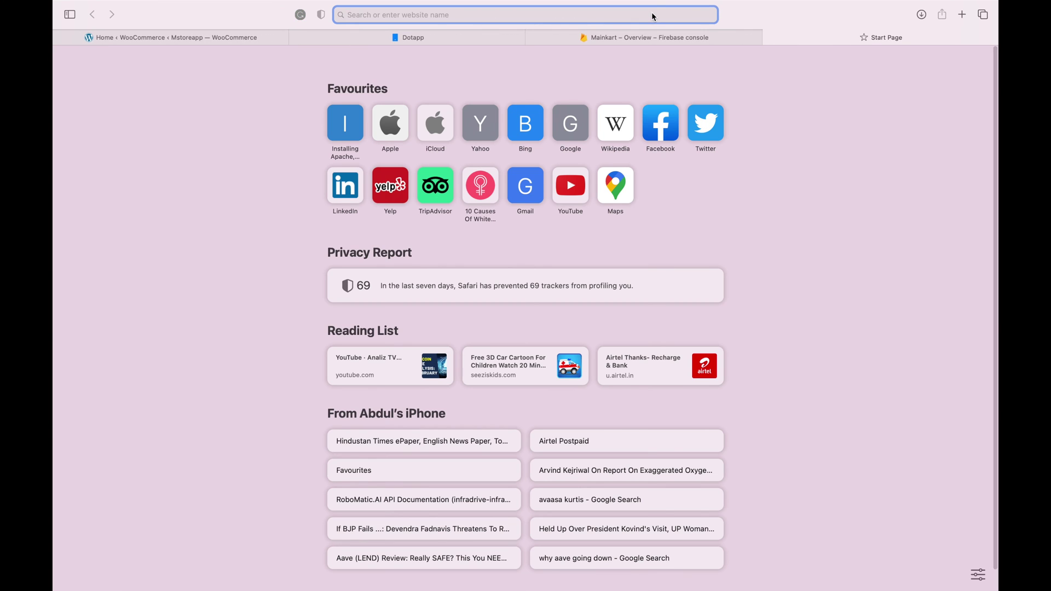
type("what")
key("Return")
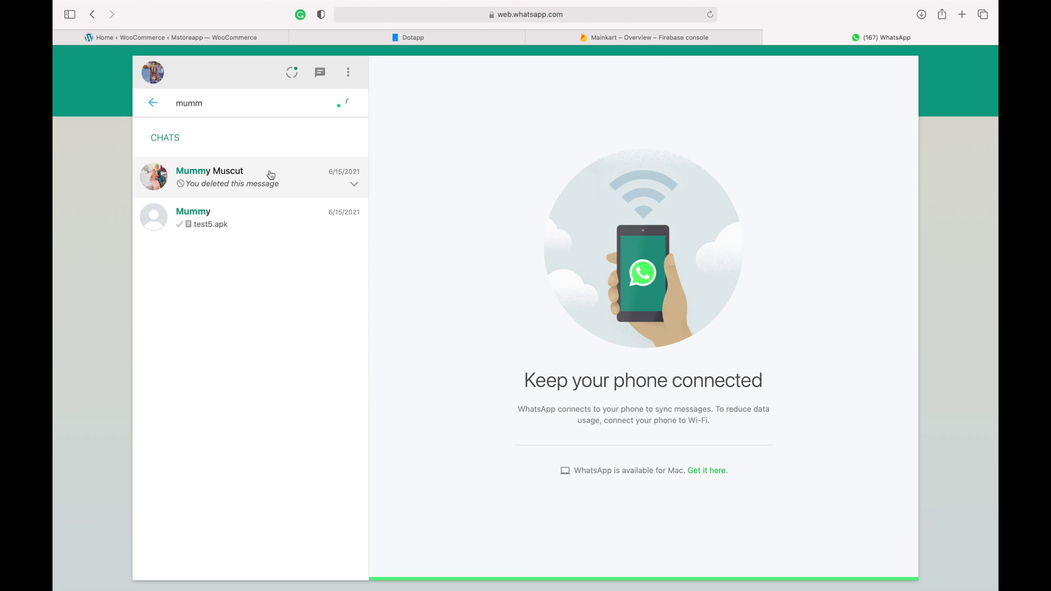
left_click(270, 174)
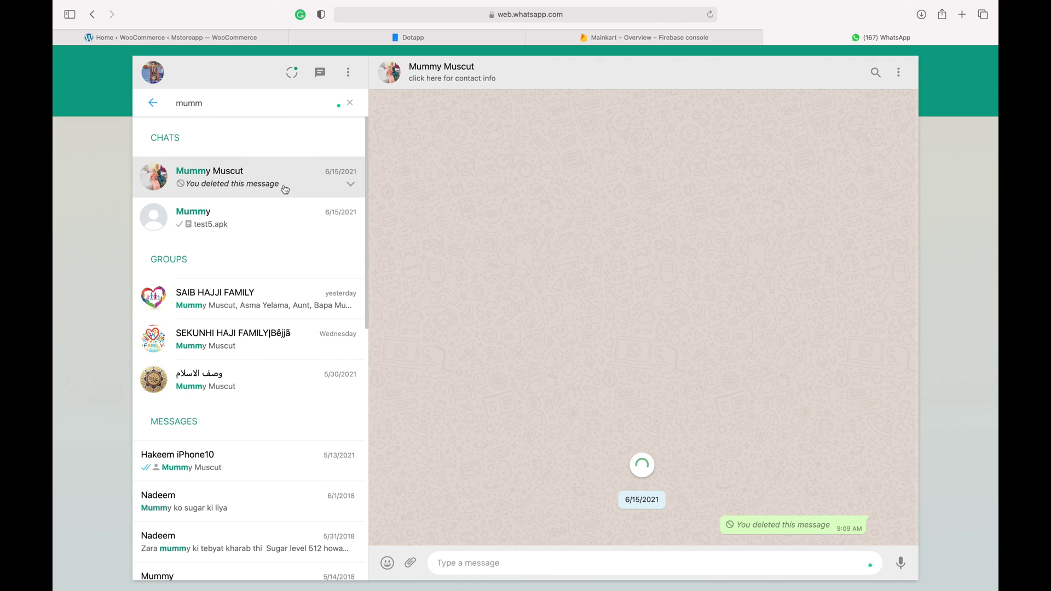
Step: Attach mstoreapp_production_release.apk from Downloads/androidBuild as a document and send it
left_click(412, 563)
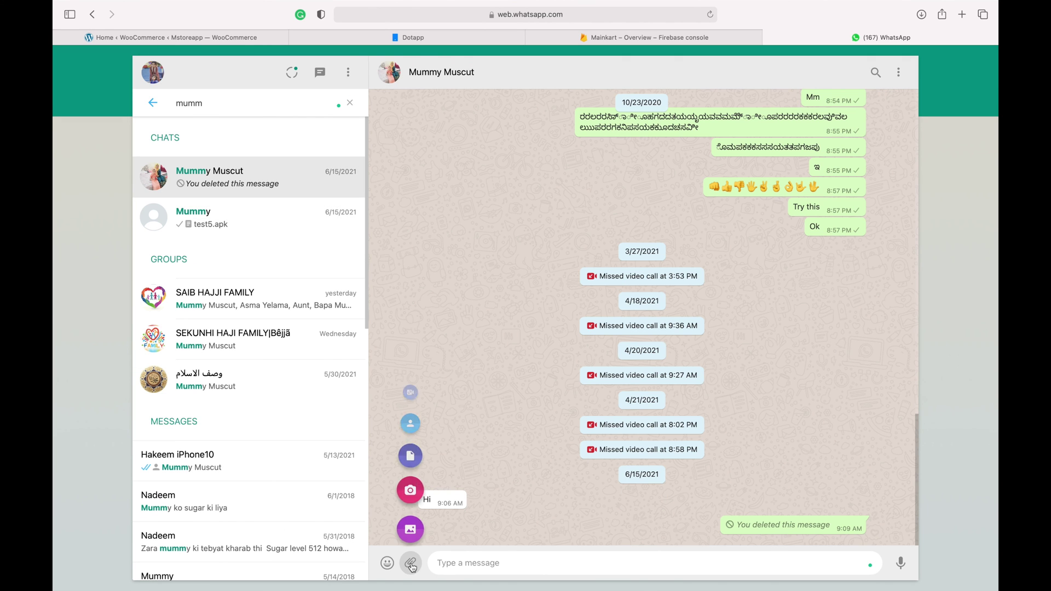
left_click(411, 450)
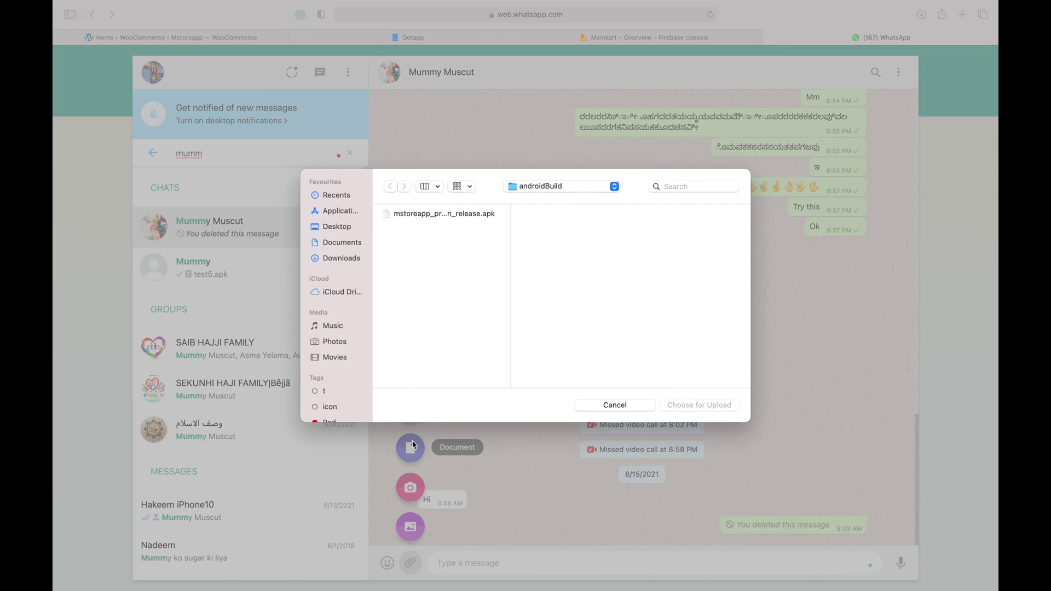
left_click(341, 258)
left_click(407, 215)
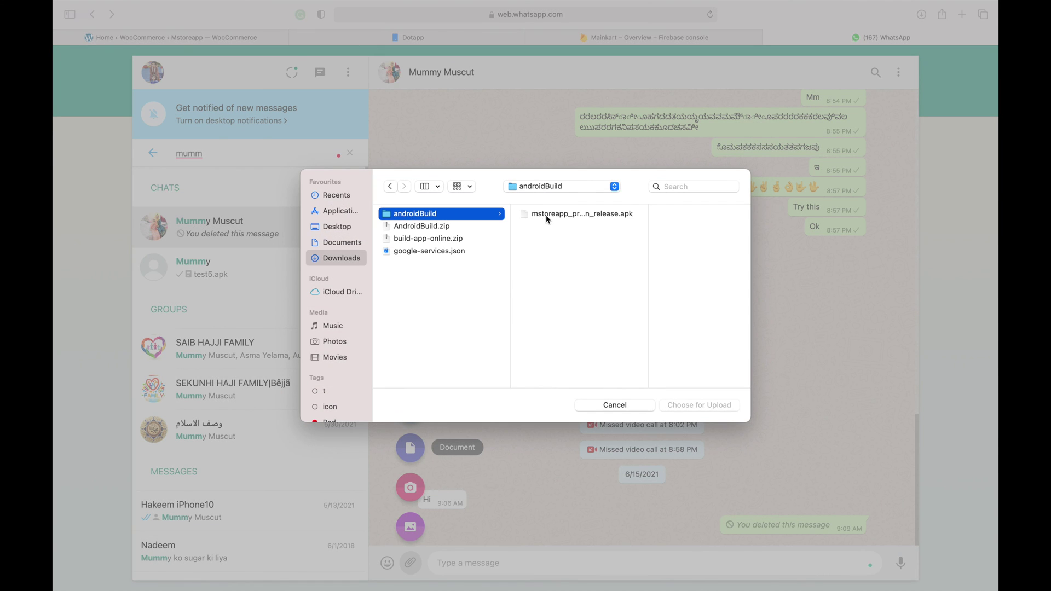
left_click(547, 215)
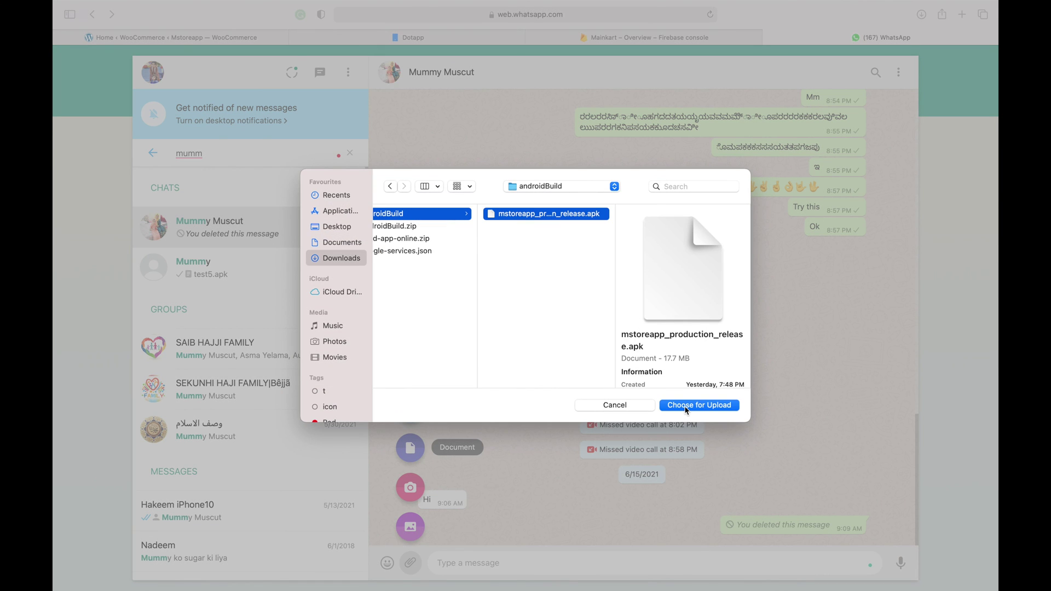
left_click(699, 405)
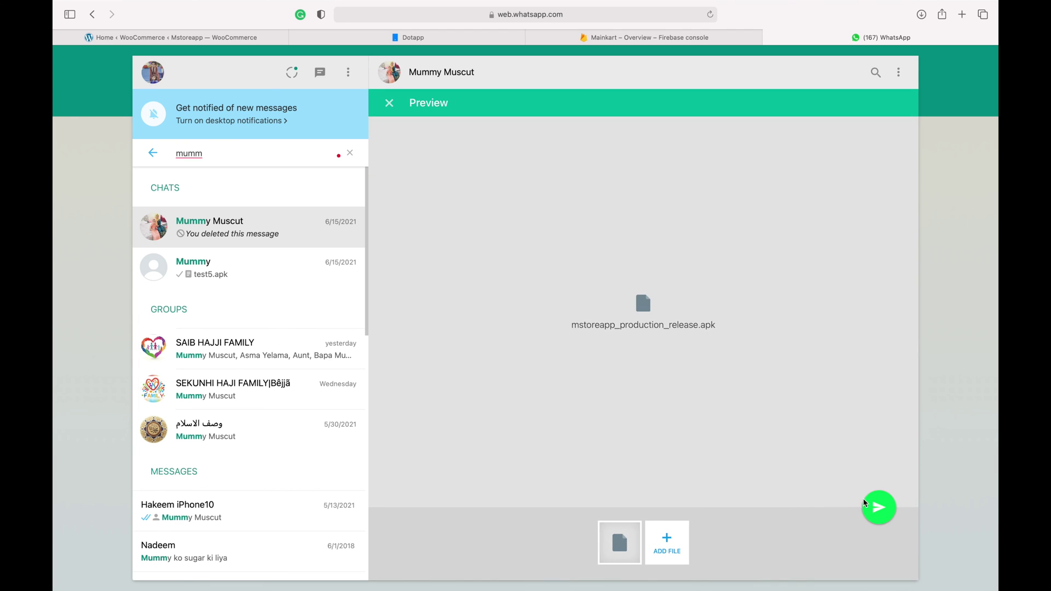
left_click(879, 505)
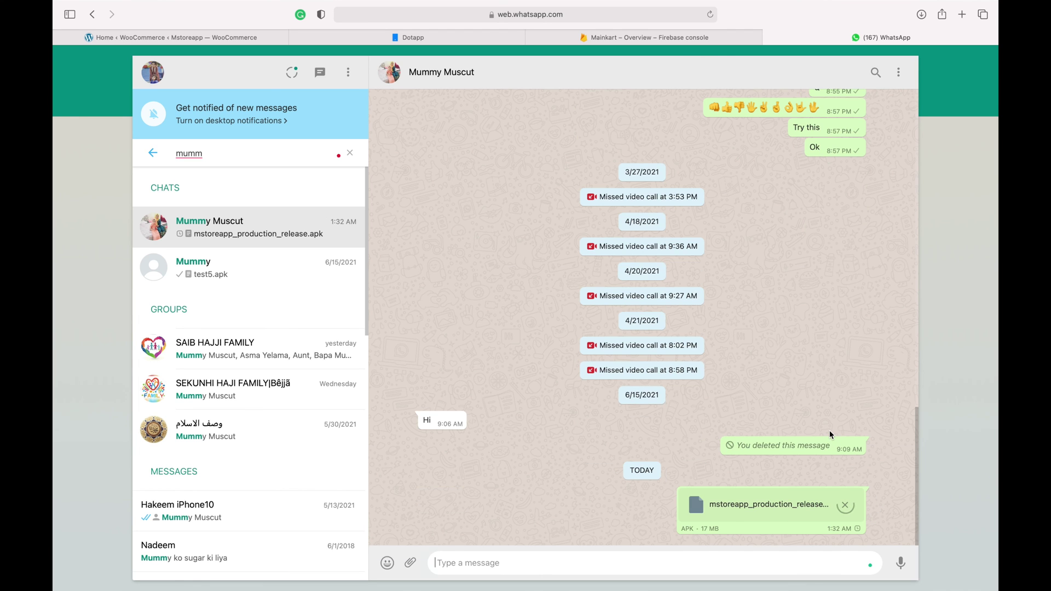
key("ctrl+Tab")
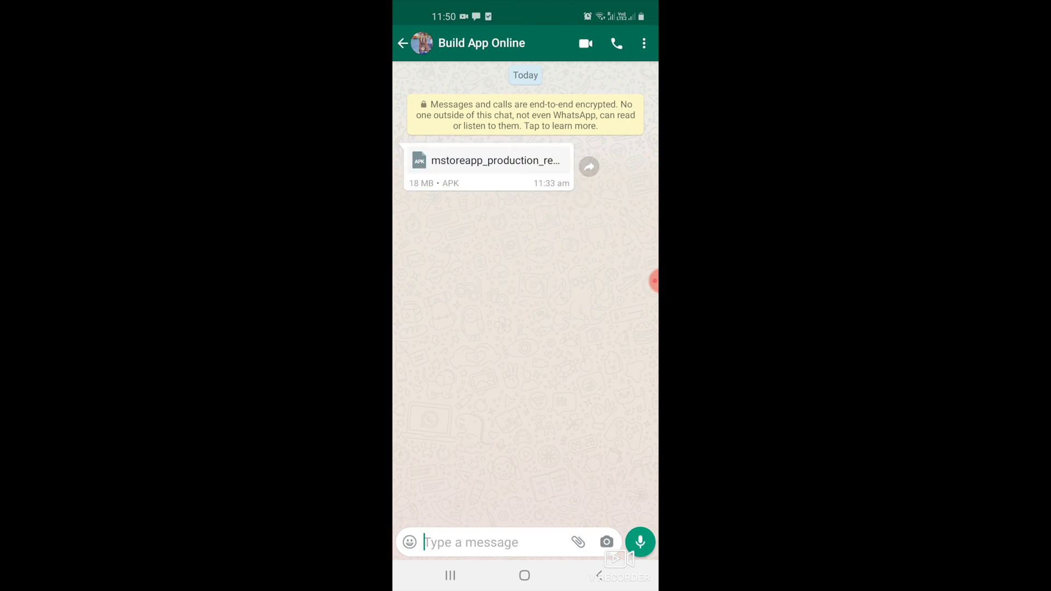
Step: Install Mainkart from the received WhatsApp APK, accepting the unsafe-file warning, and open it
left_click(488, 160)
left_click(613, 320)
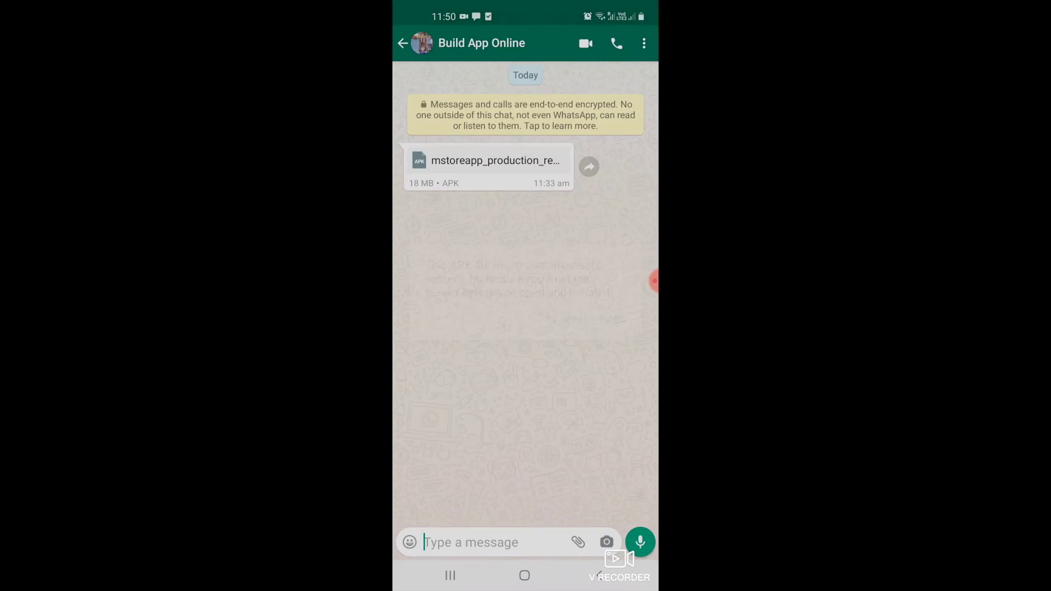
left_click(585, 323)
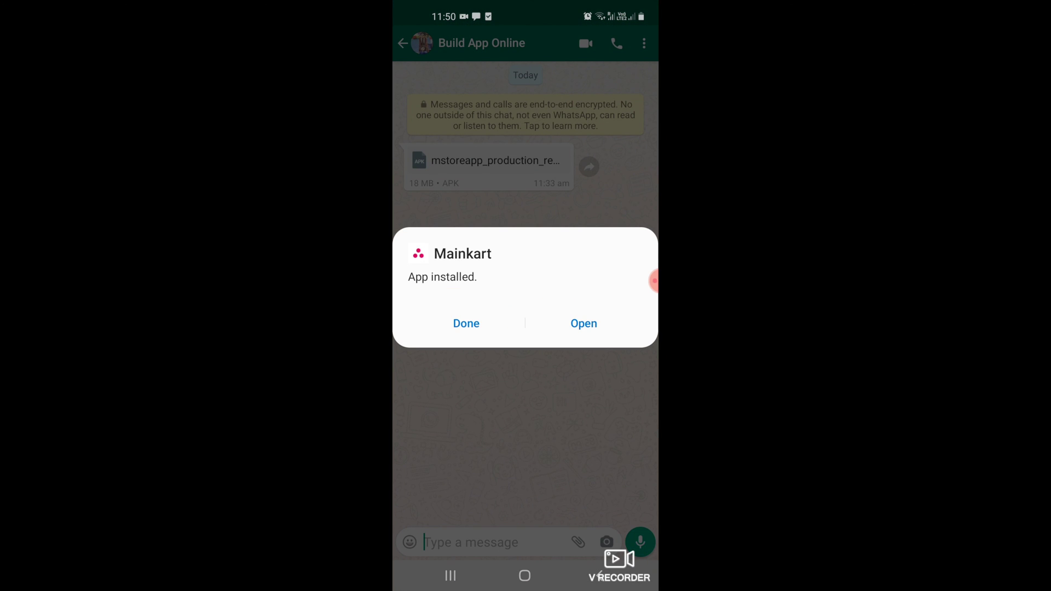
left_click(584, 323)
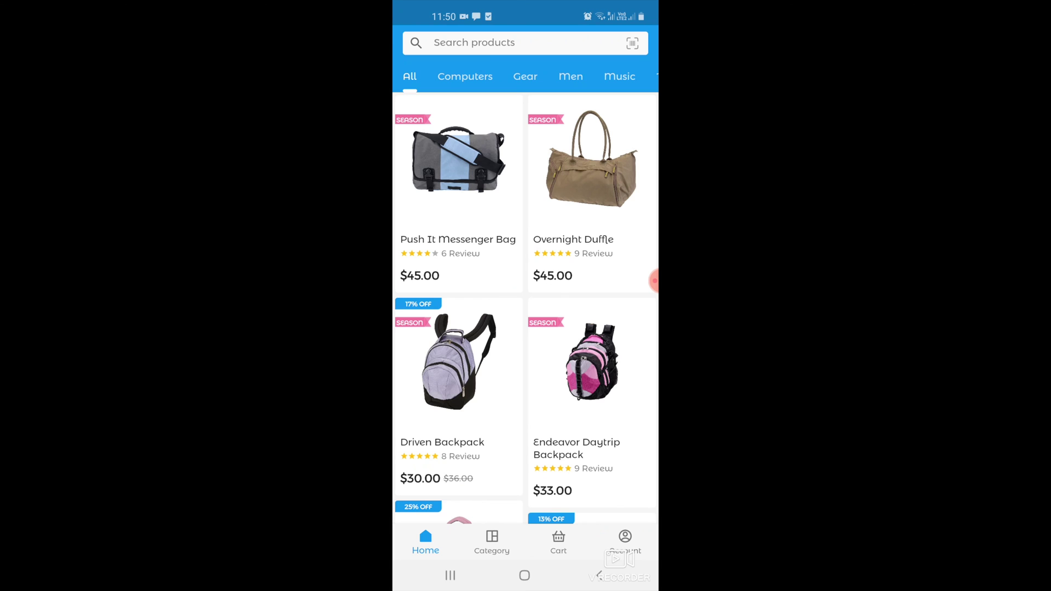
scroll(525, 329, "down", 5)
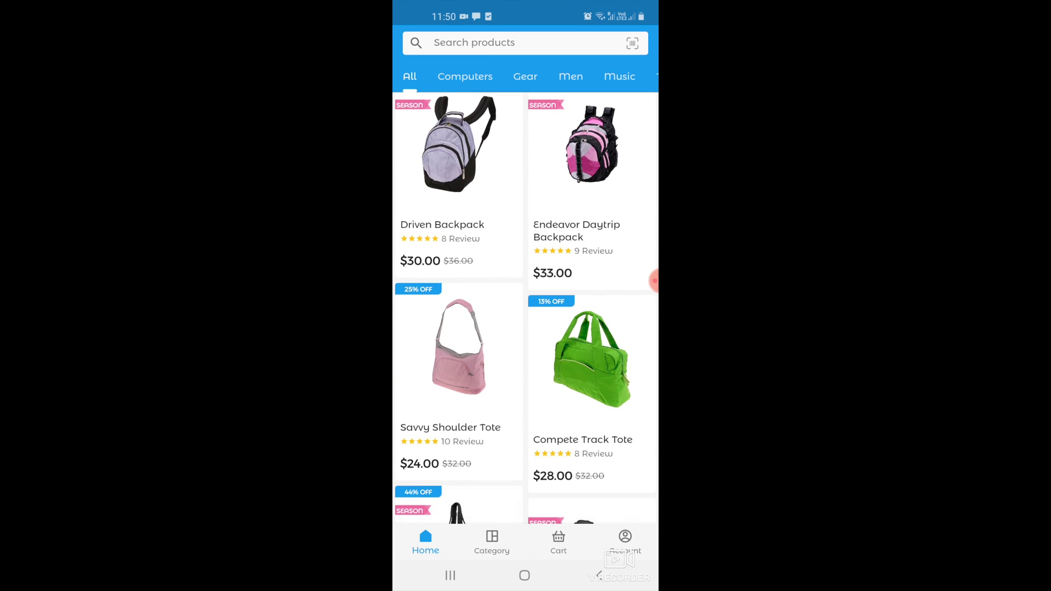
scroll(525, 329, "down", 5)
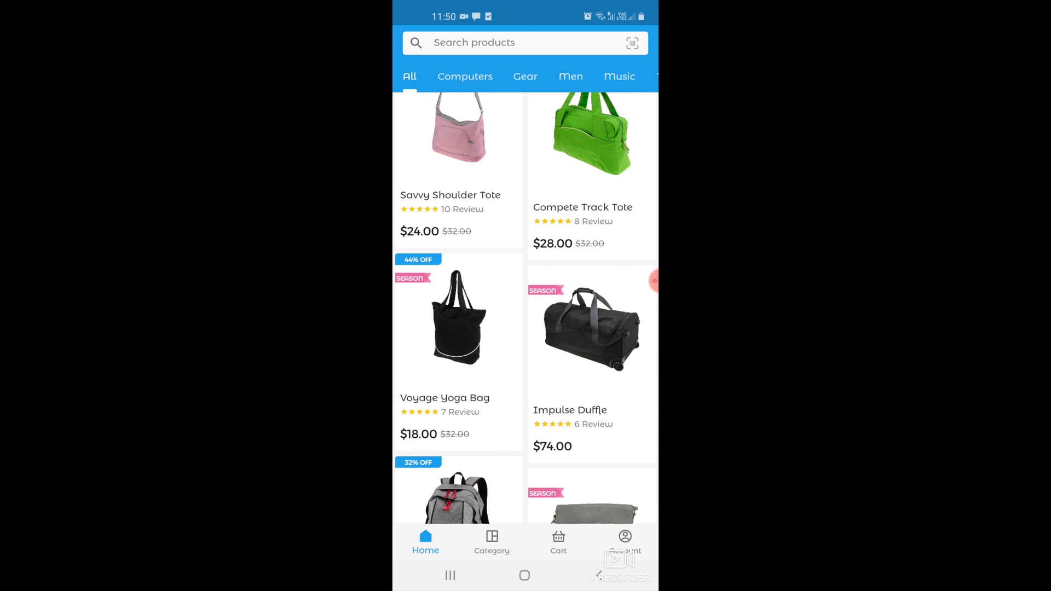
scroll(525, 329, "down", 3)
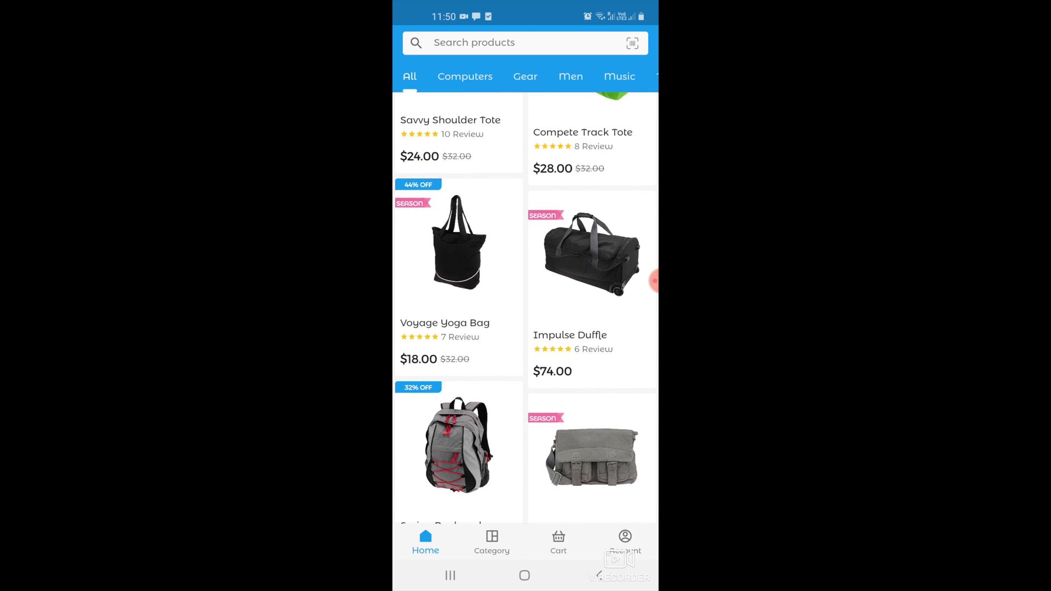
scroll(525, 328, "down", 3)
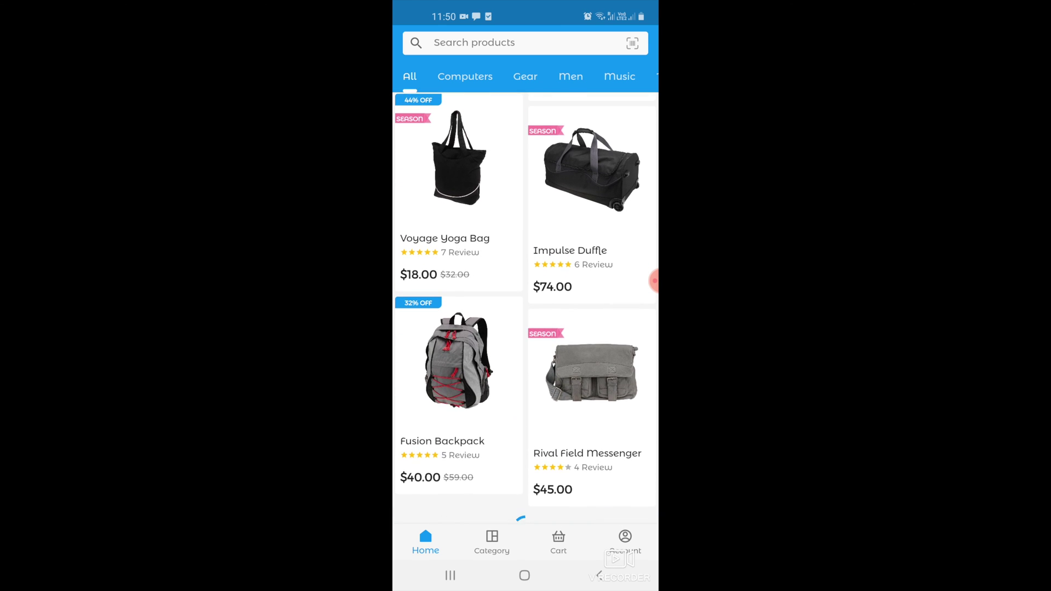
scroll(525, 330, "up", 3)
scroll(526, 329, "up", 5)
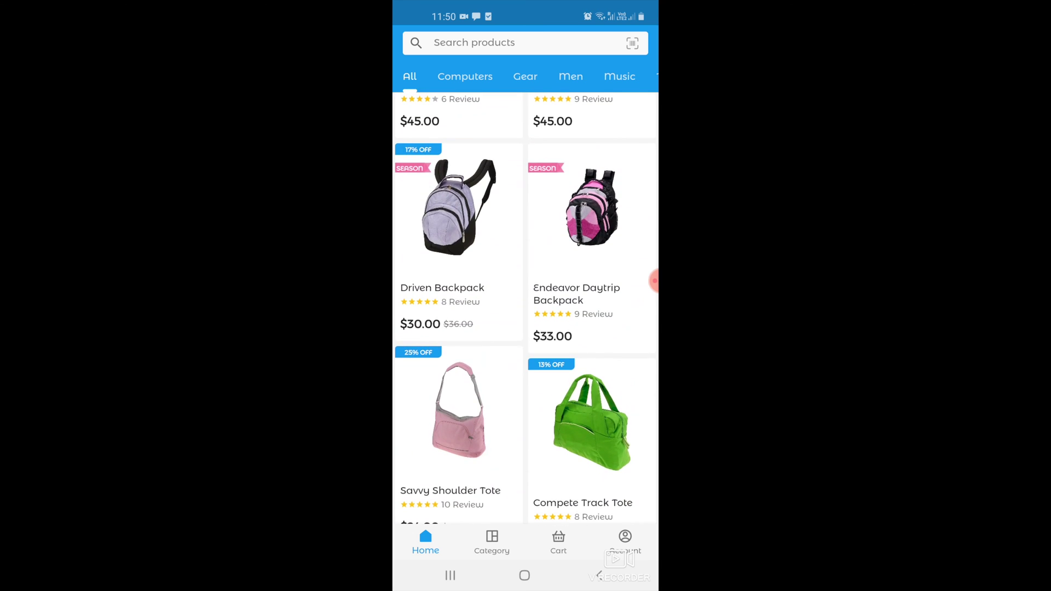